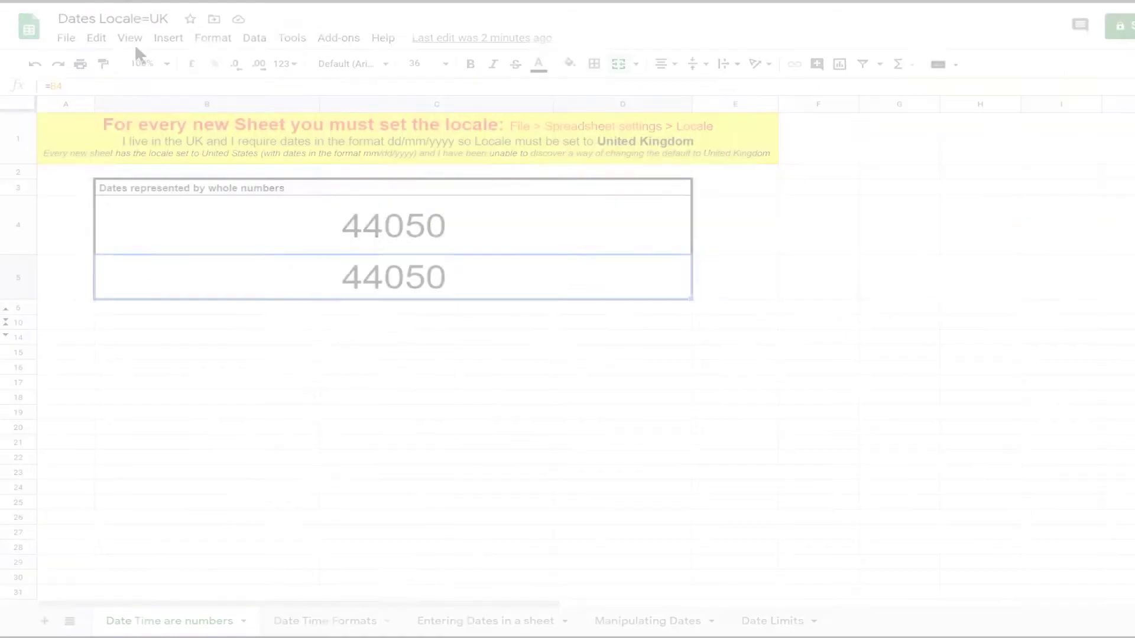
Apply the Date number format to cell B5, the second value under the whole-number dates heading
left_click(213, 37)
mouse_move(248, 101)
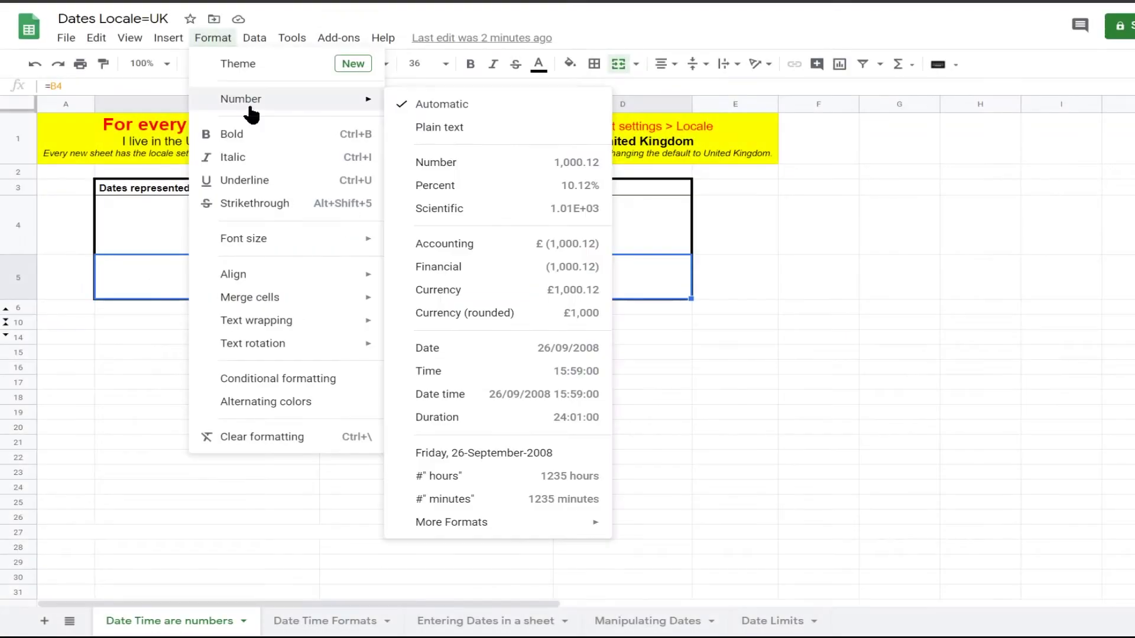
left_click(447, 349)
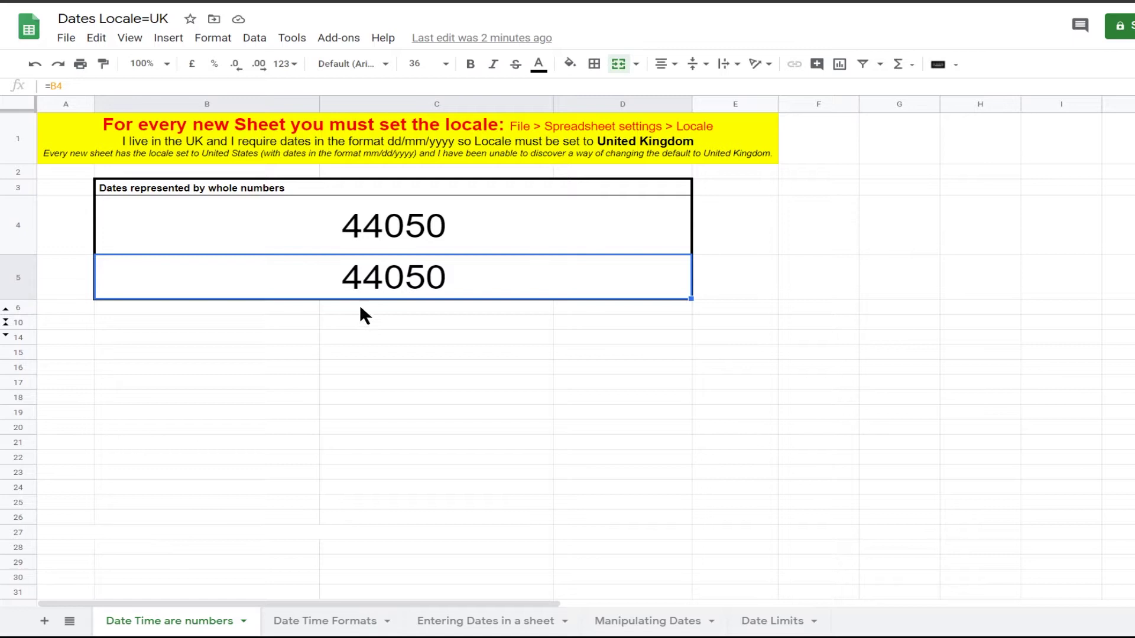
left_click(213, 38)
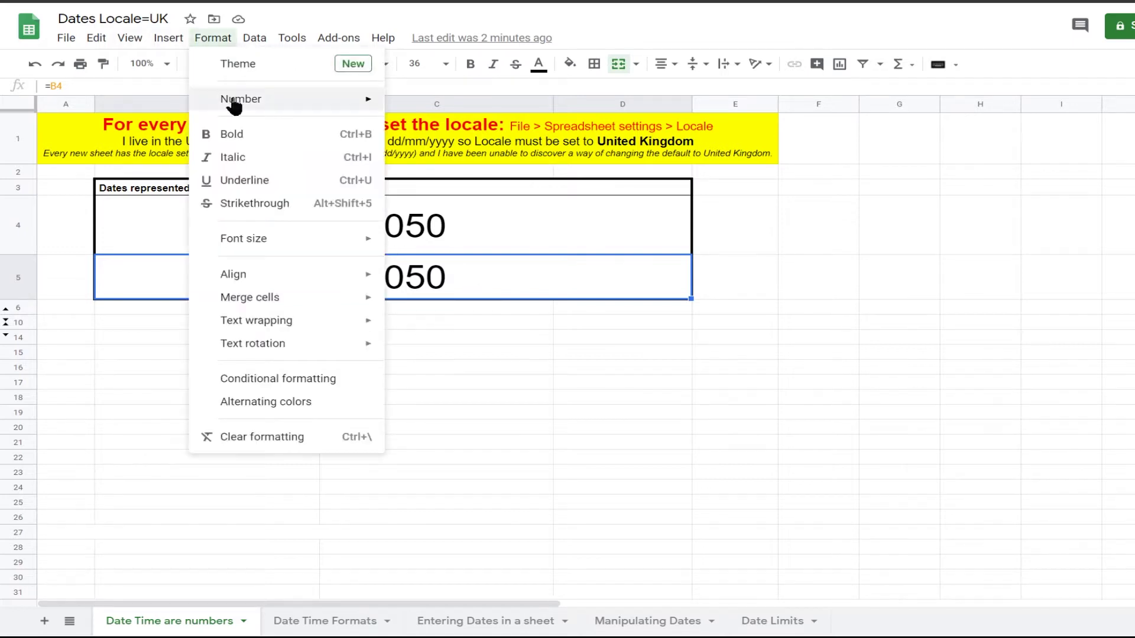
mouse_move(263, 100)
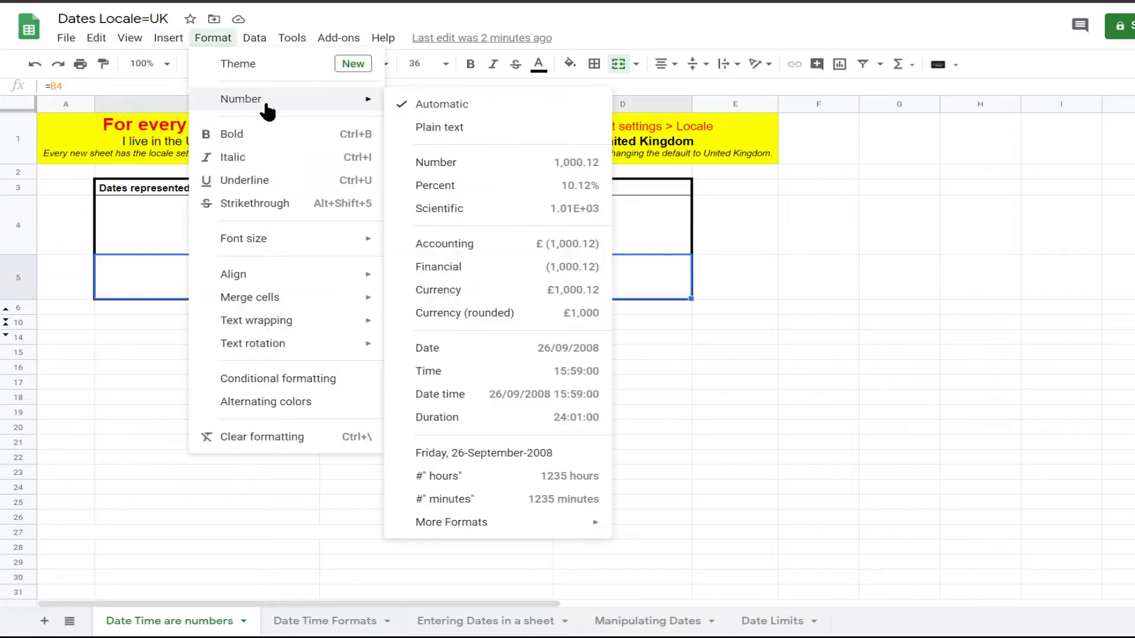
left_click(449, 354)
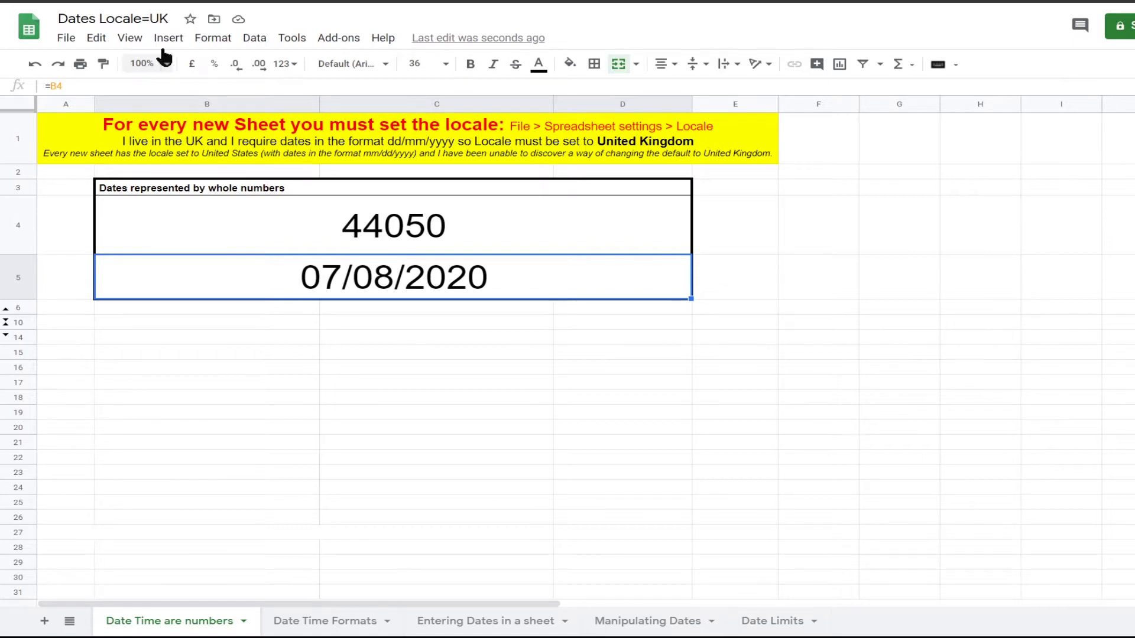
Reset the number format of cell B5 to Automatic
left_click(214, 39)
mouse_move(236, 98)
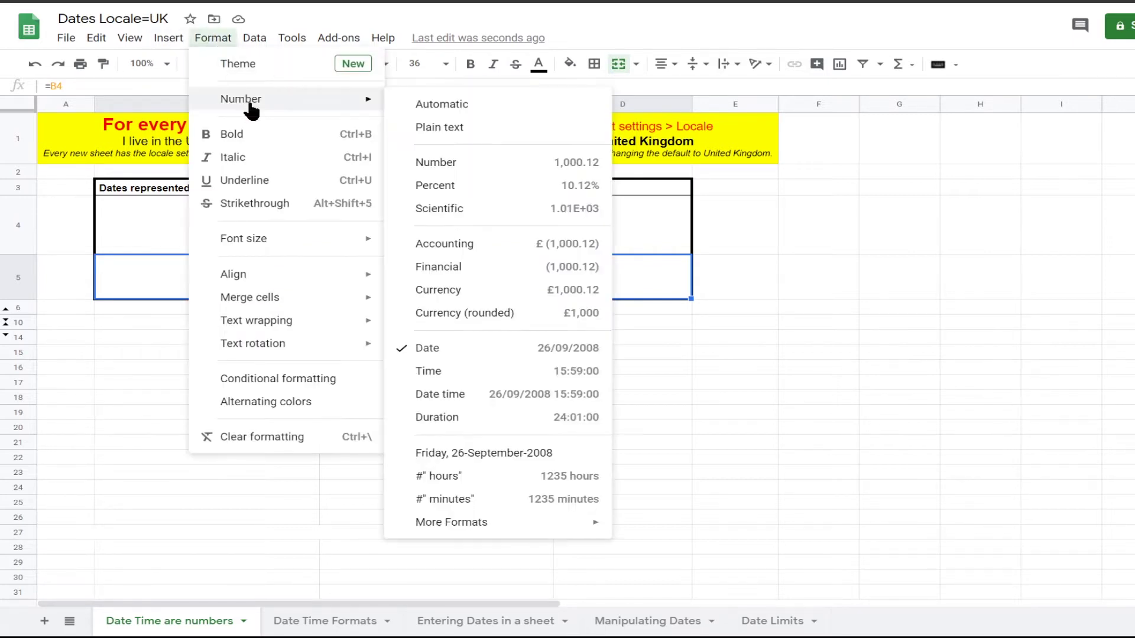
left_click(456, 106)
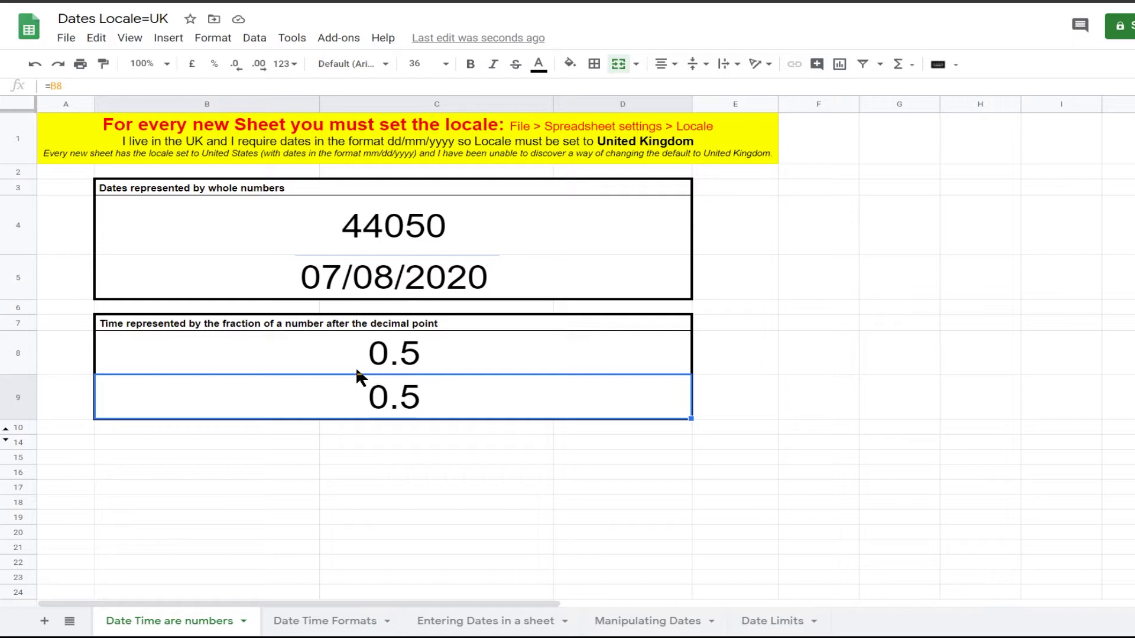
Apply the Time number format to cell B9, the second value under the decimal-fraction time heading
left_click(212, 37)
mouse_move(294, 103)
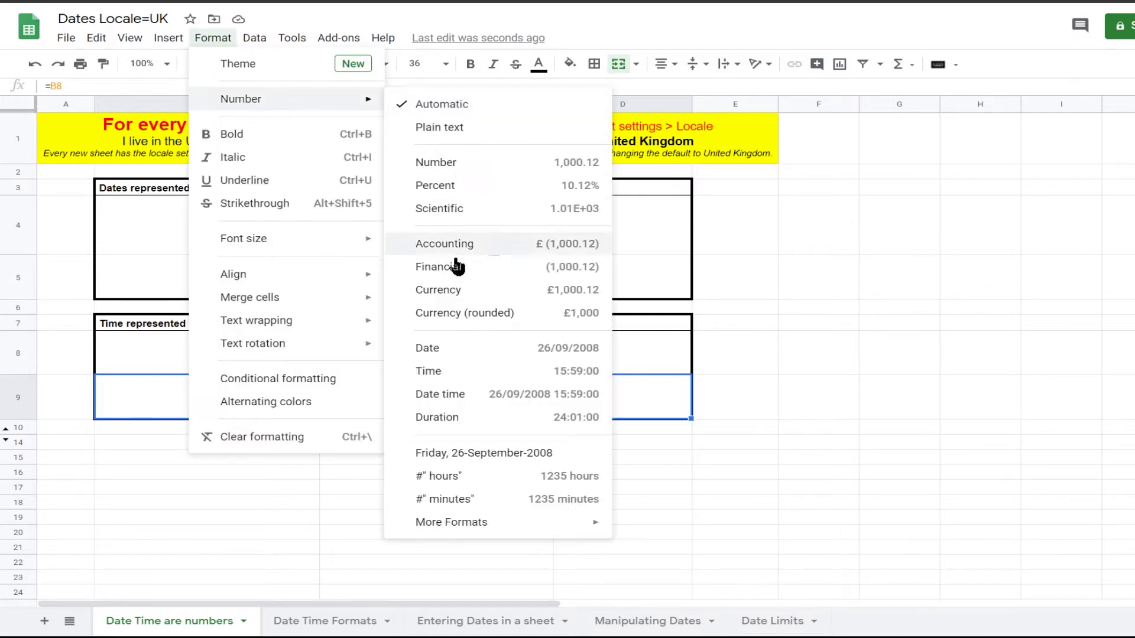
left_click(443, 373)
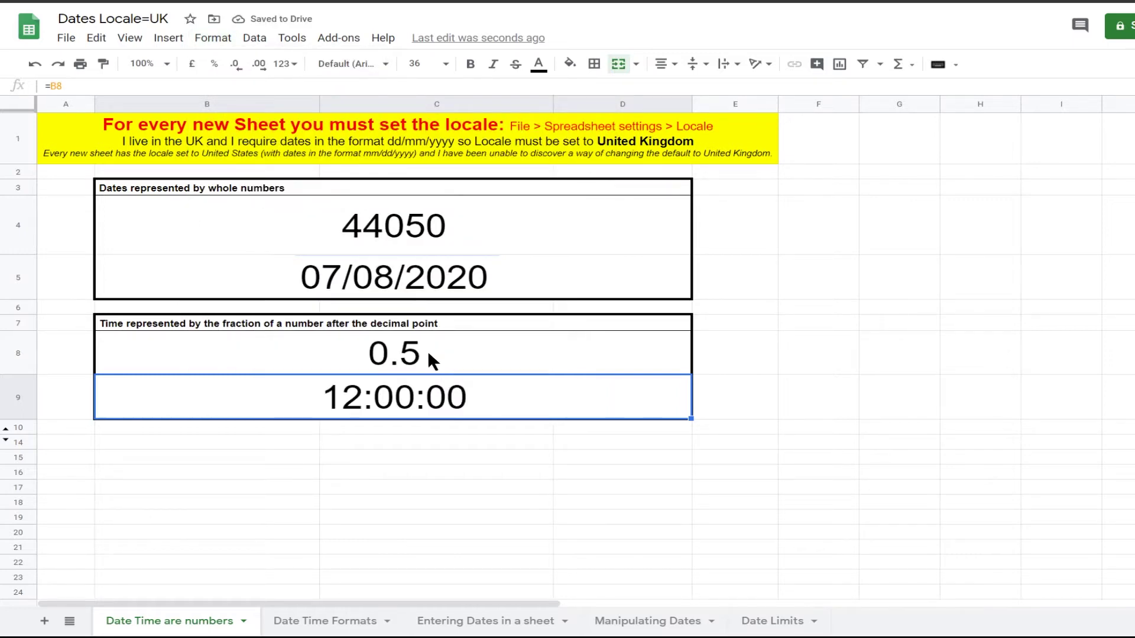
Change the time fraction in cell B8 to .1
left_click(424, 352)
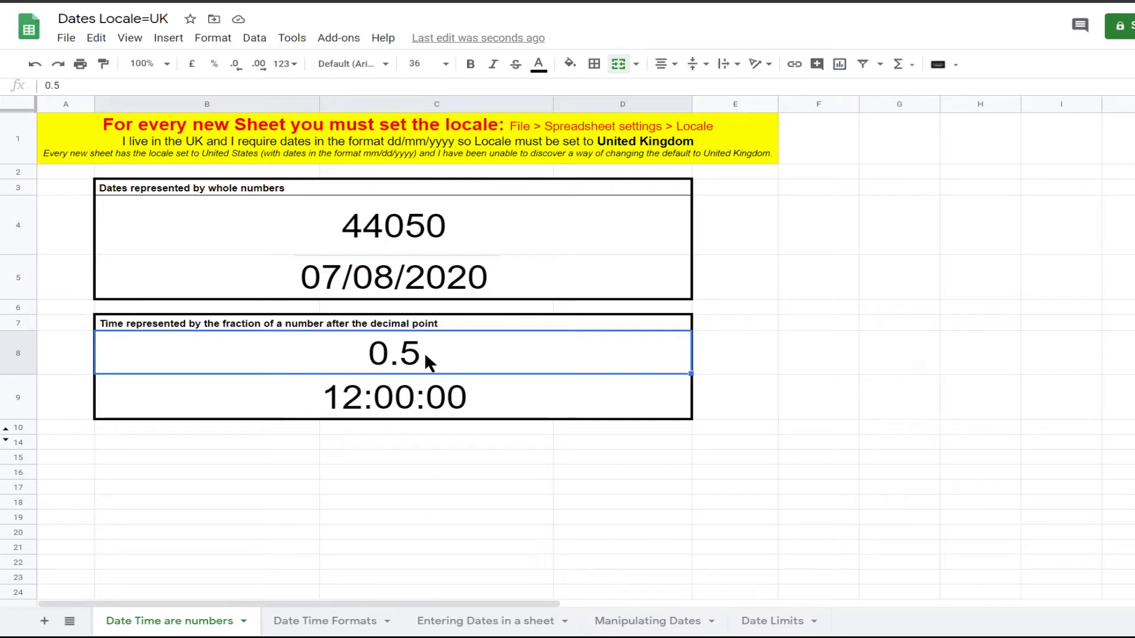
type(".1")
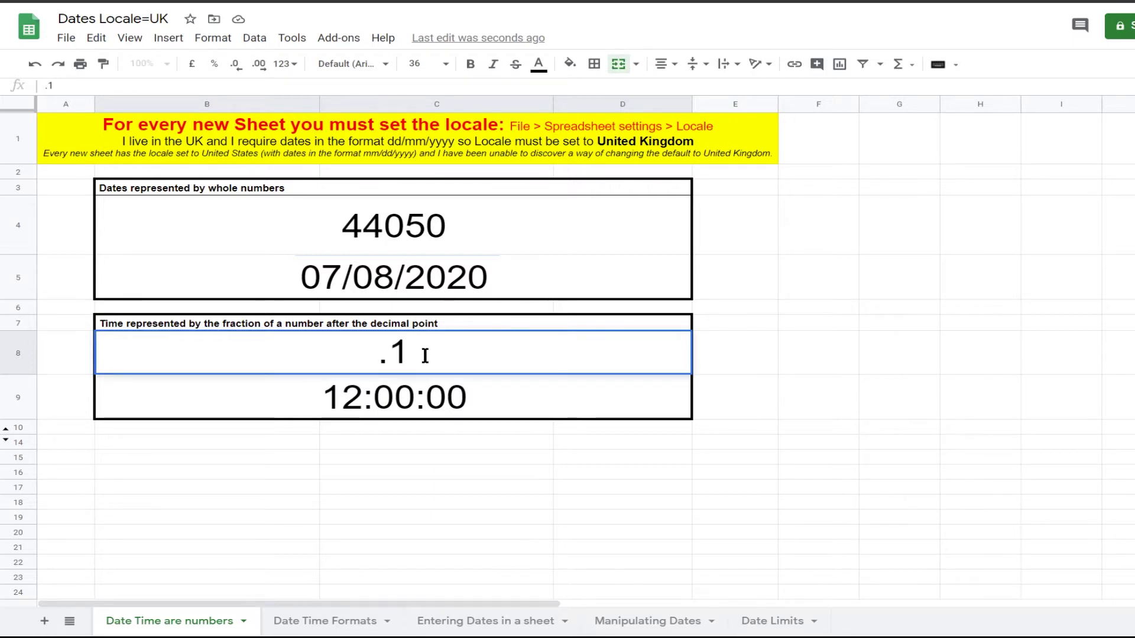
key("Return")
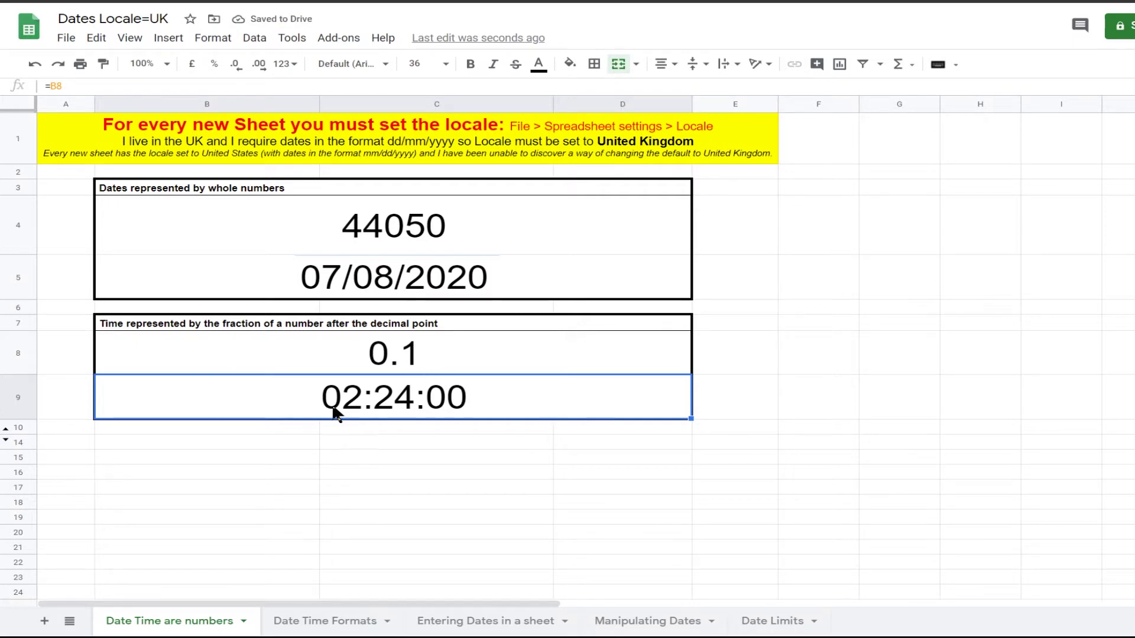
Unhide the combined date and time rows below row 10 and apply the Date time number format to cell B13
left_click(5, 439)
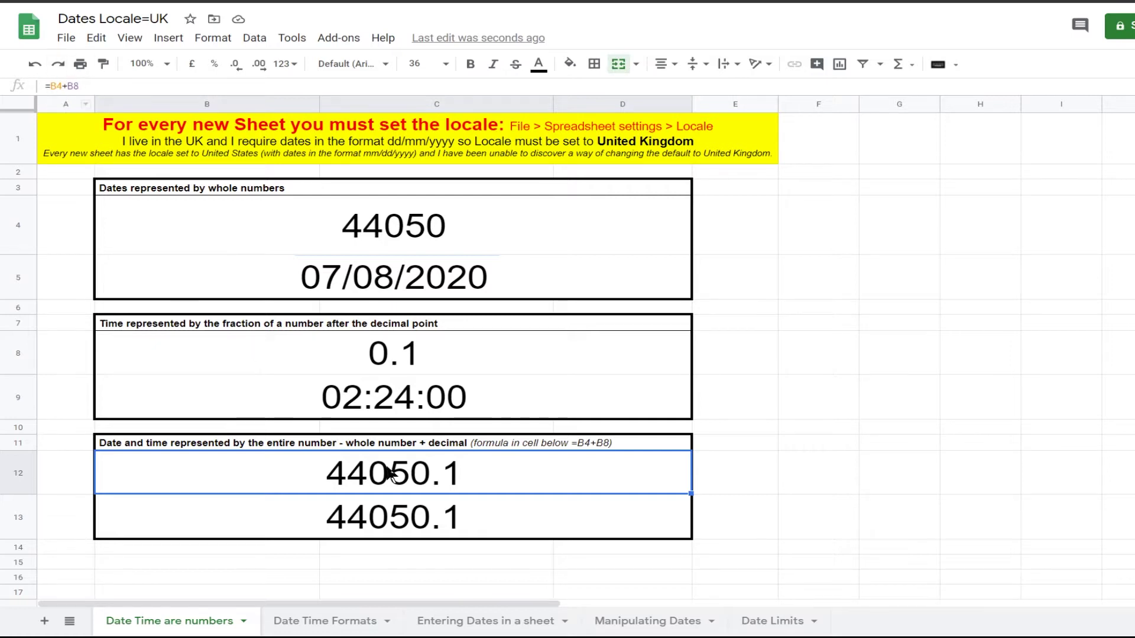
left_click(391, 524)
left_click(213, 39)
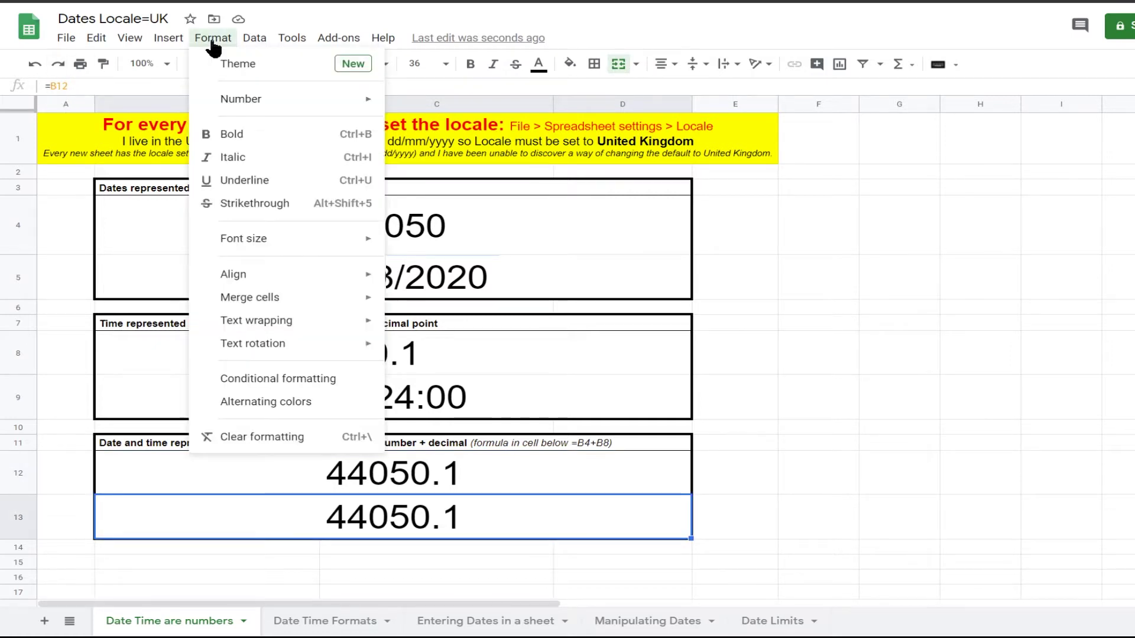
mouse_move(248, 99)
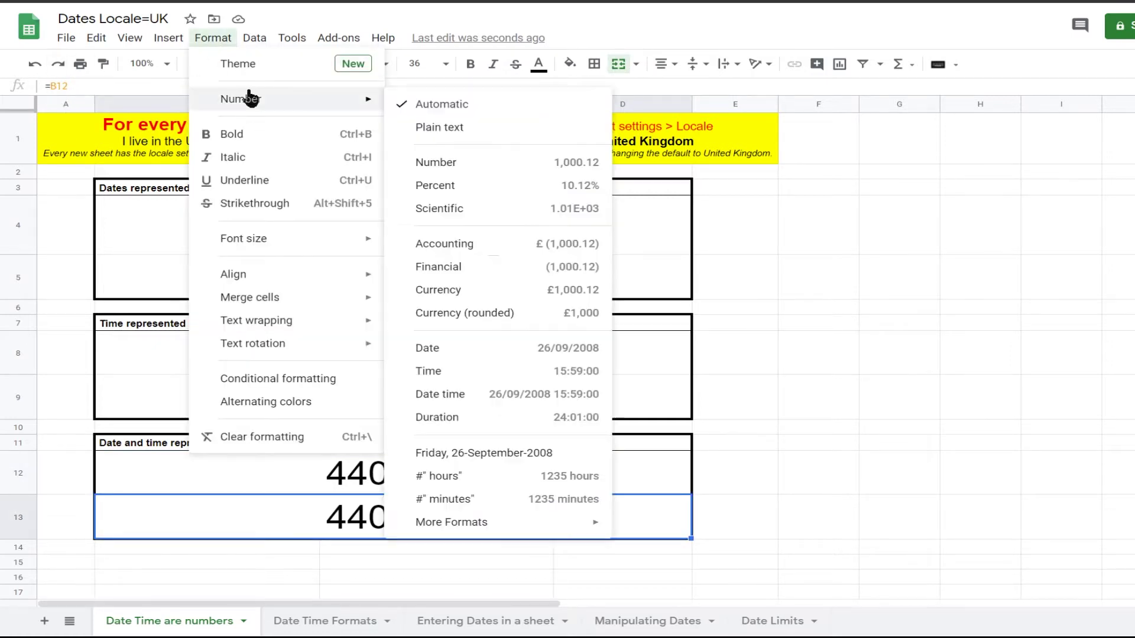
left_click(467, 394)
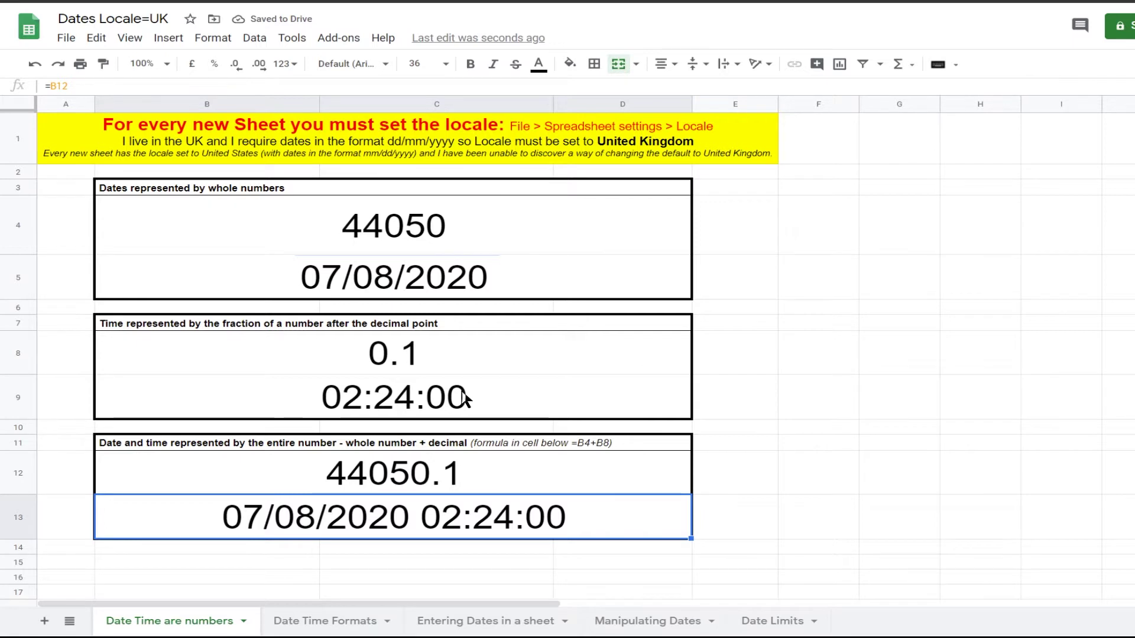
Set the time fraction in cell B8 to 0.5
left_click(450, 355)
left_click(70, 86)
key("BackSpace")
type("5")
key("Return")
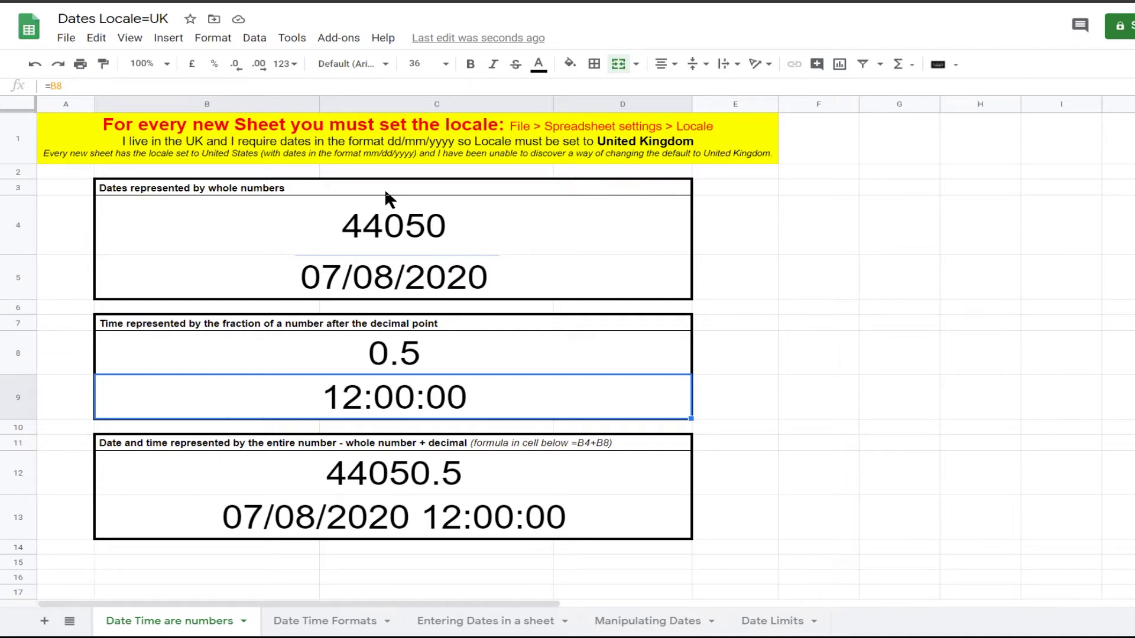
Create a new blank spreadsheet
left_click(66, 39)
mouse_move(148, 101)
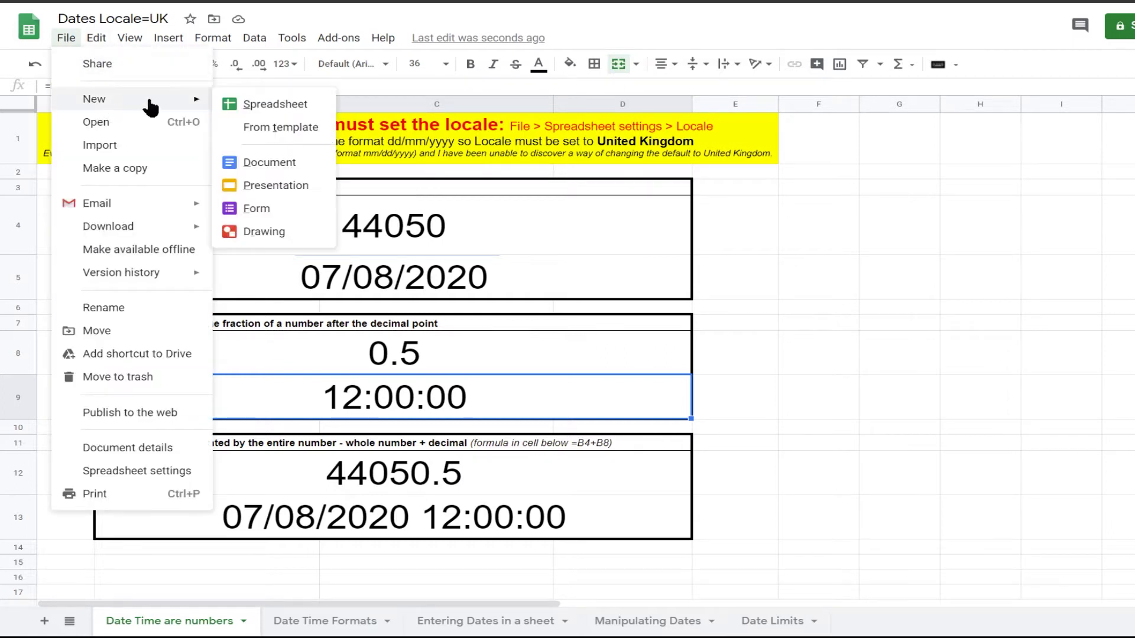
left_click(251, 103)
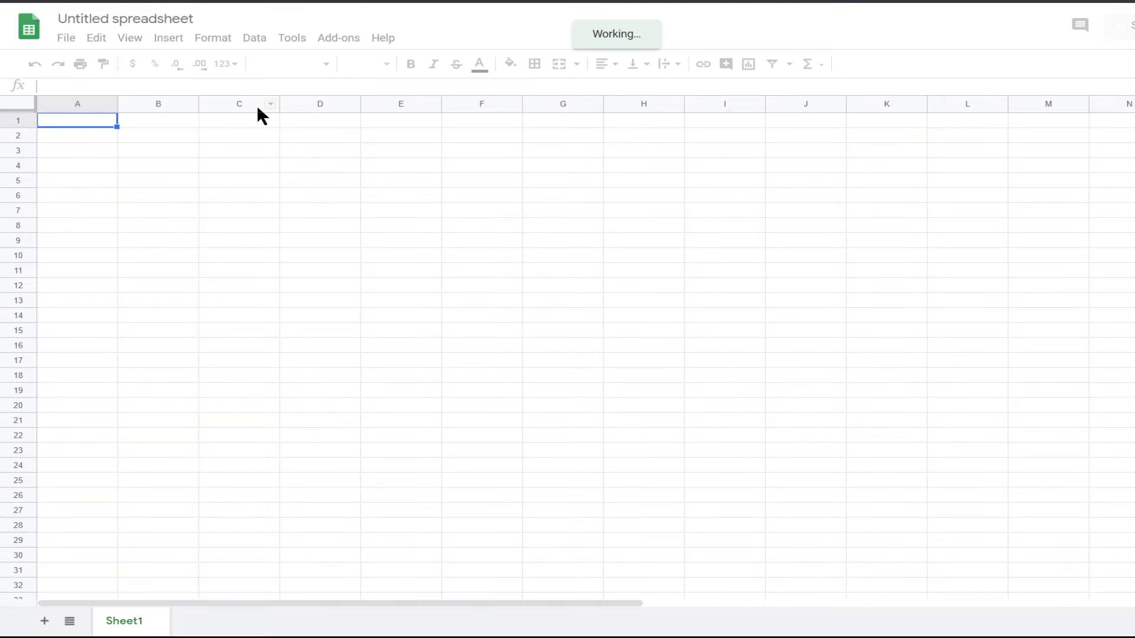
Set the new spreadsheet's locale to United Kingdom and save the settings
left_click(62, 39)
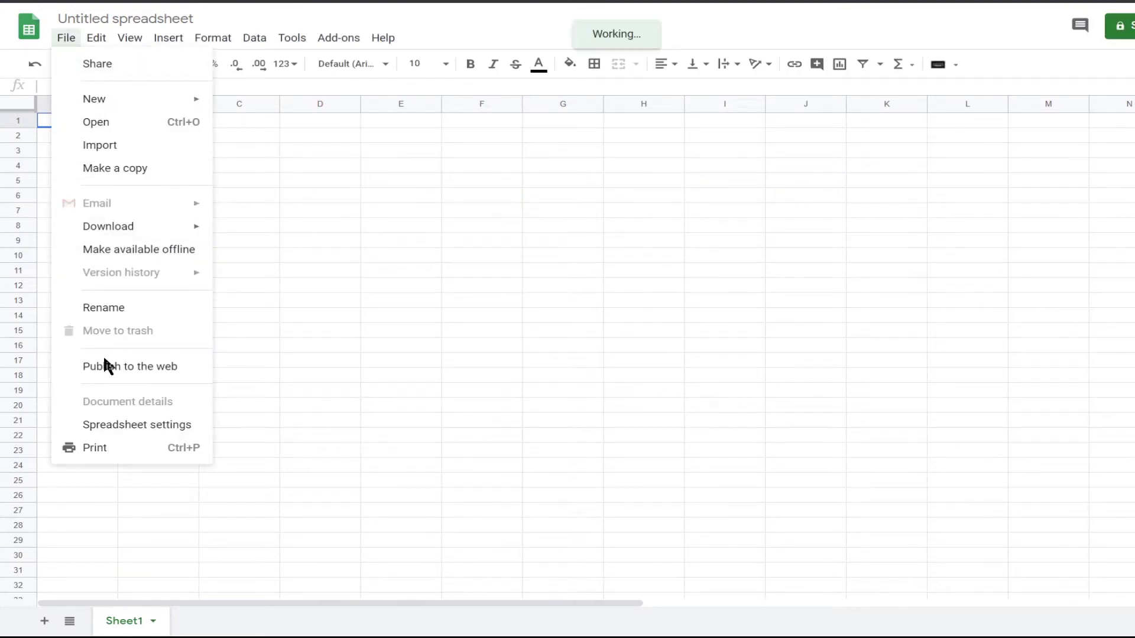
left_click(123, 430)
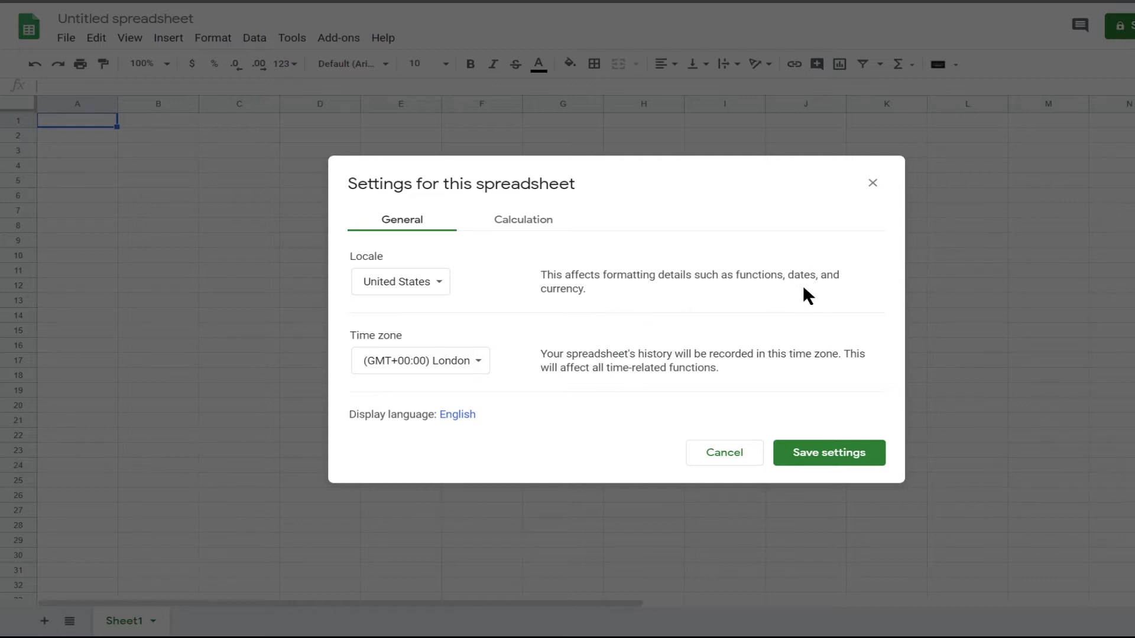
left_click(437, 285)
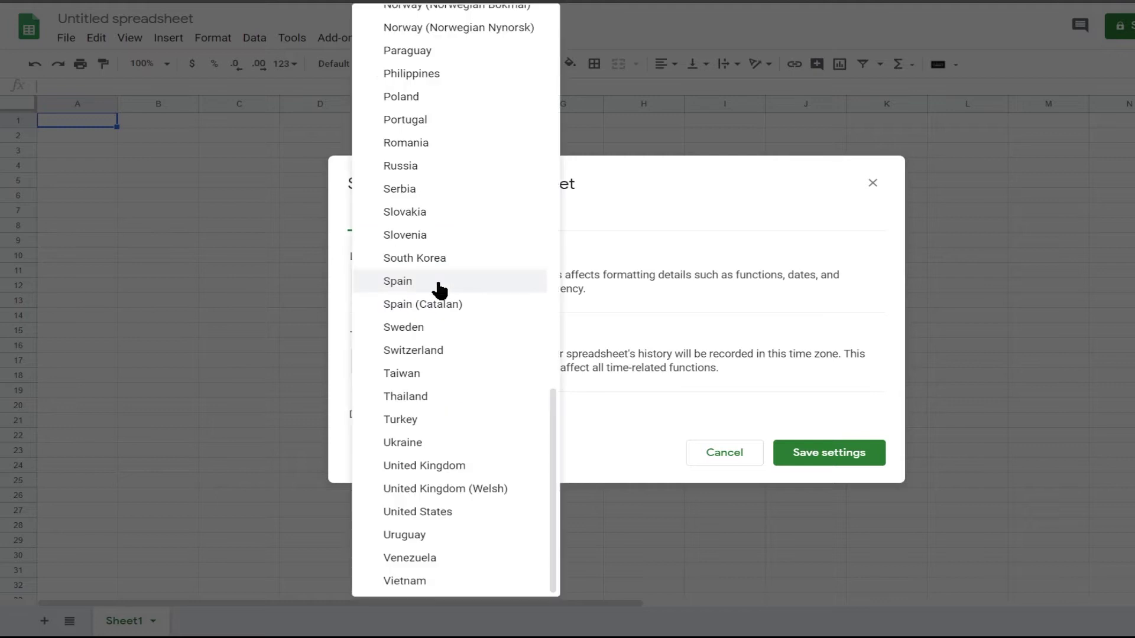
left_click(440, 470)
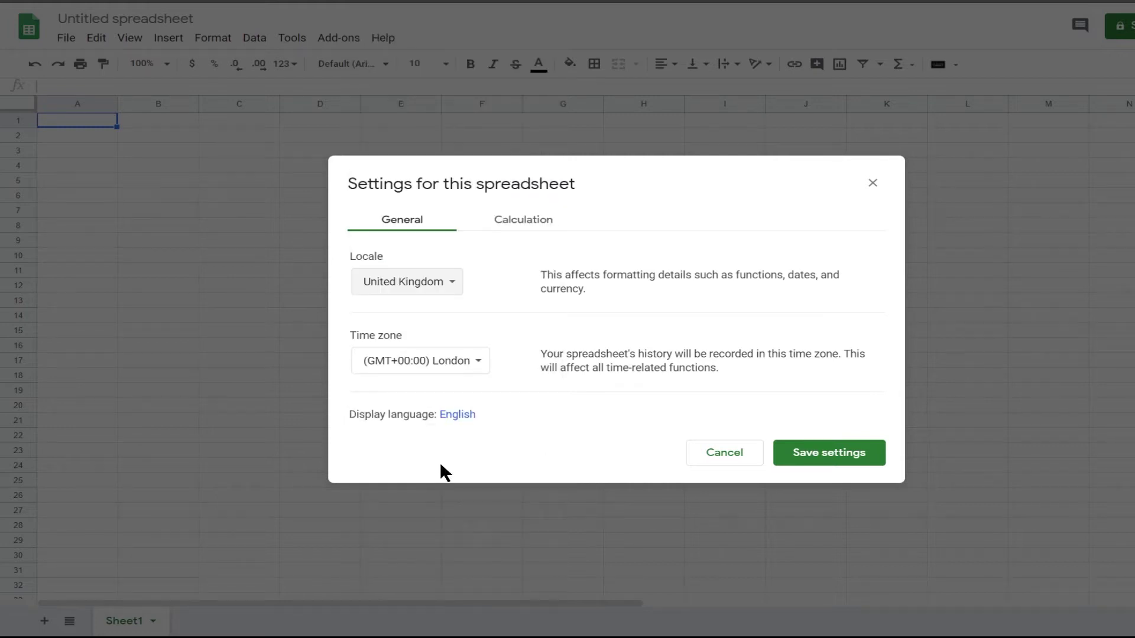
left_click(826, 459)
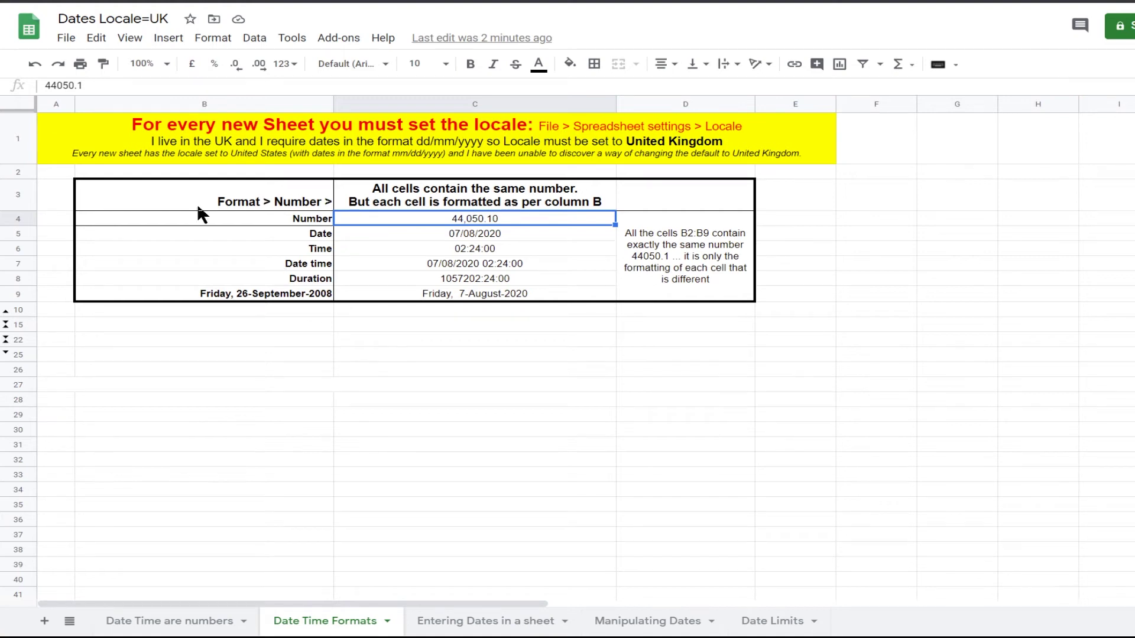
Review the number formats available for cell C4 and inspect the formulas in cells C5 to C9 on the Date Time Formats sheet
left_click(212, 39)
mouse_move(218, 97)
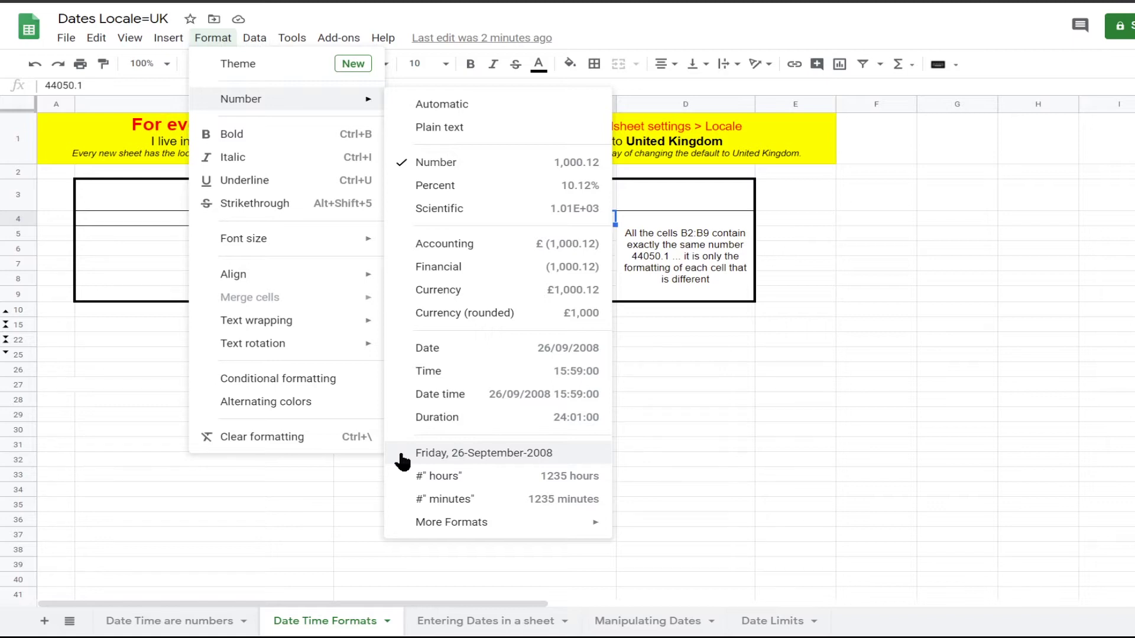
left_click(319, 484)
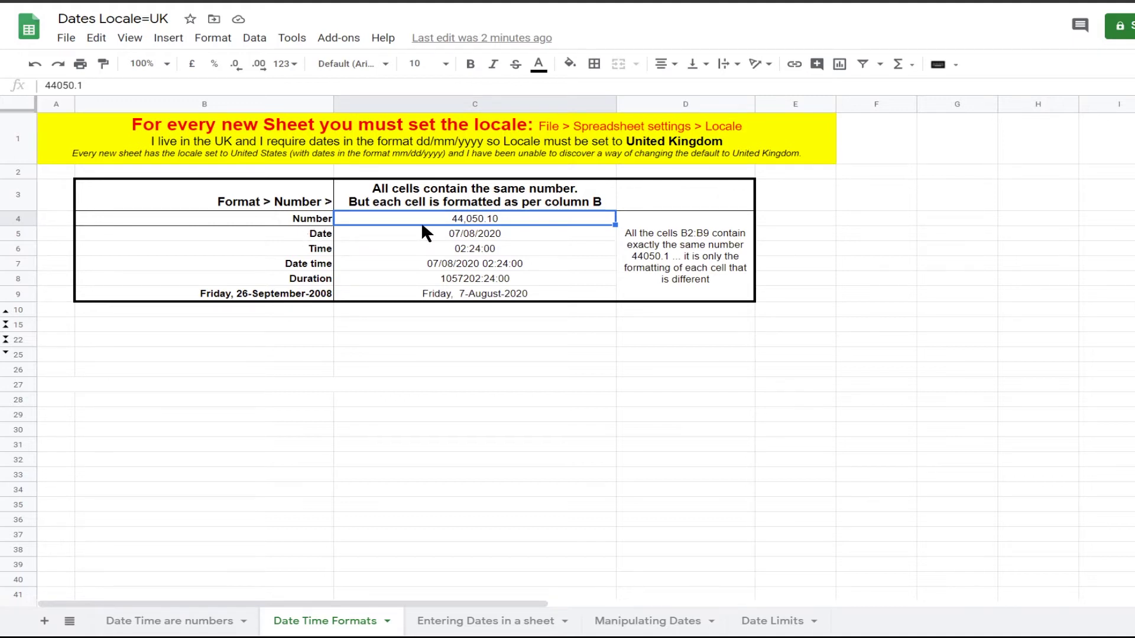
left_click(488, 233)
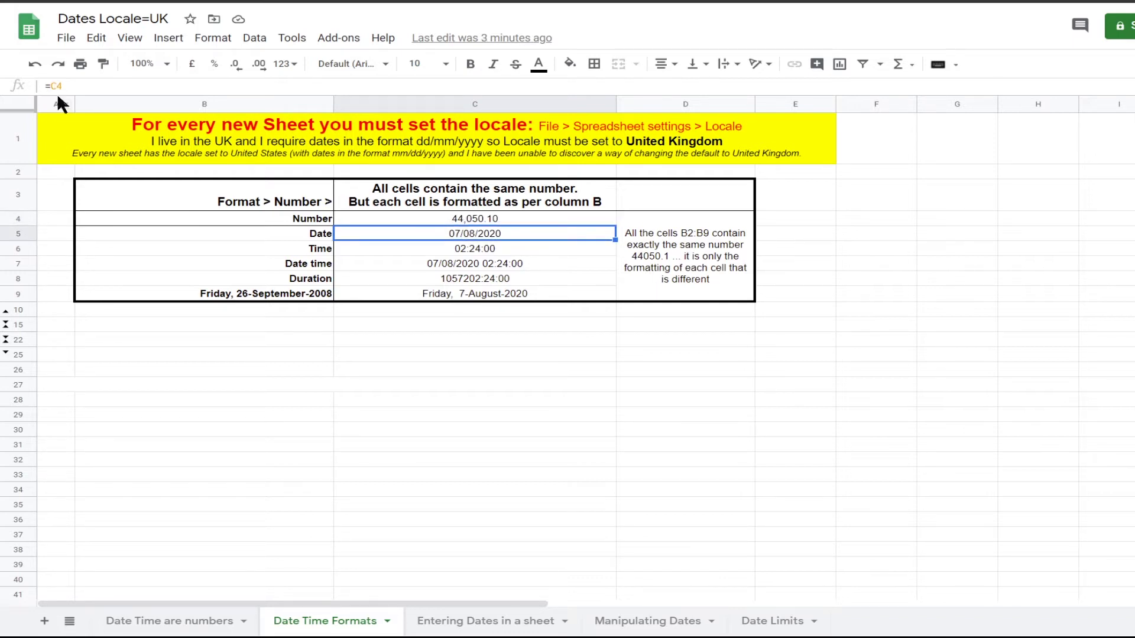
key("Down")
key("Down")
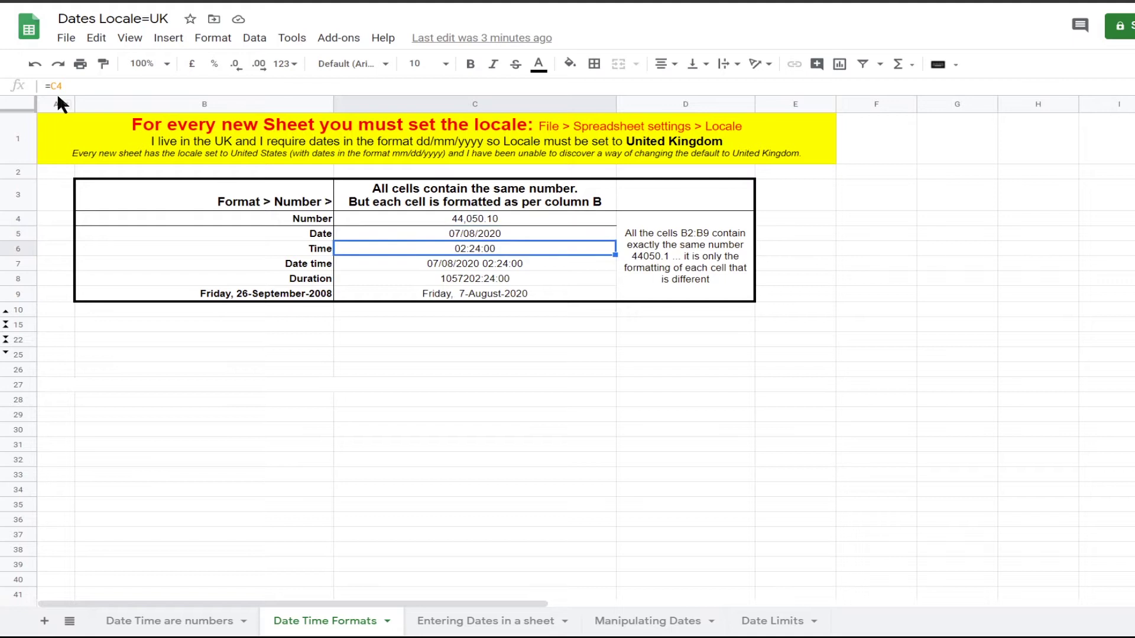
key("Down")
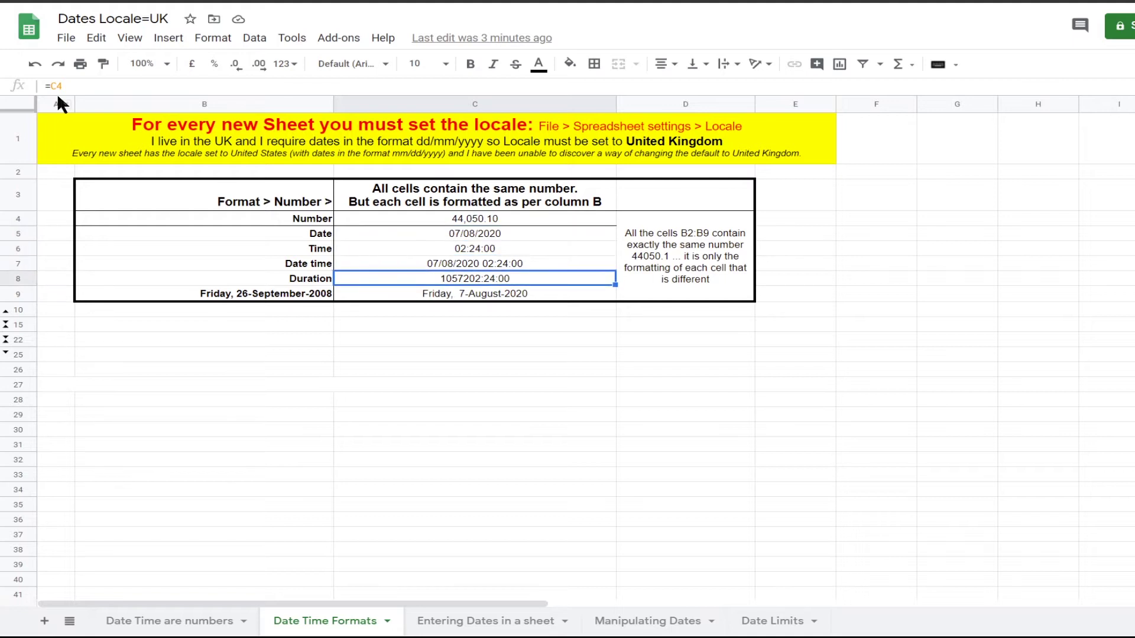
key("Down")
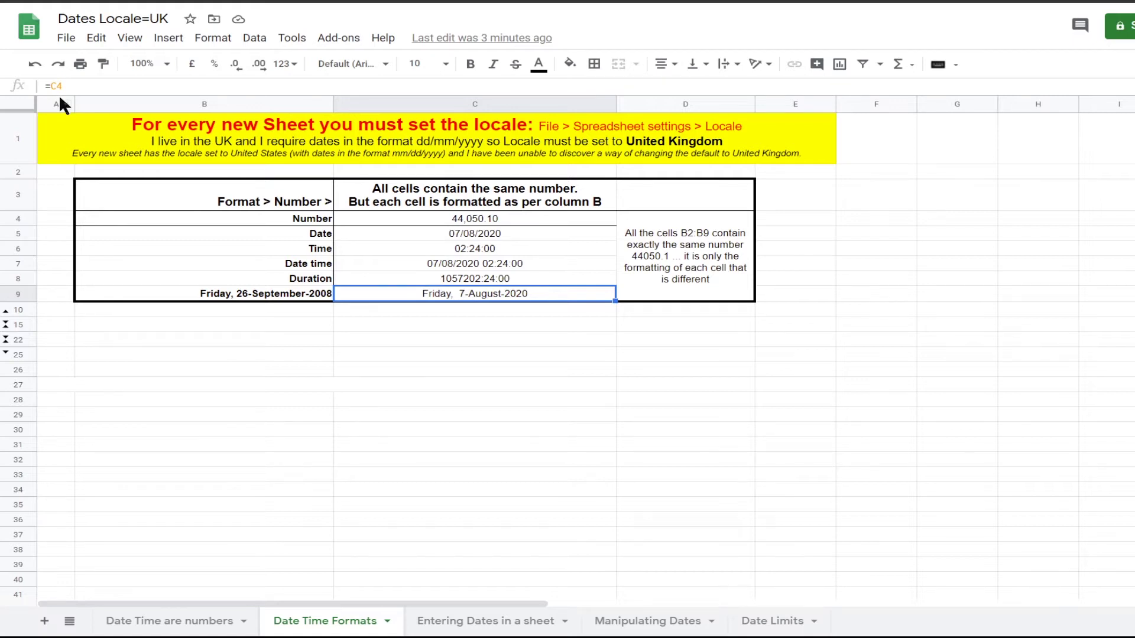
Try the Automatic number format on cells C5:C9 and undo it
left_click(450, 234)
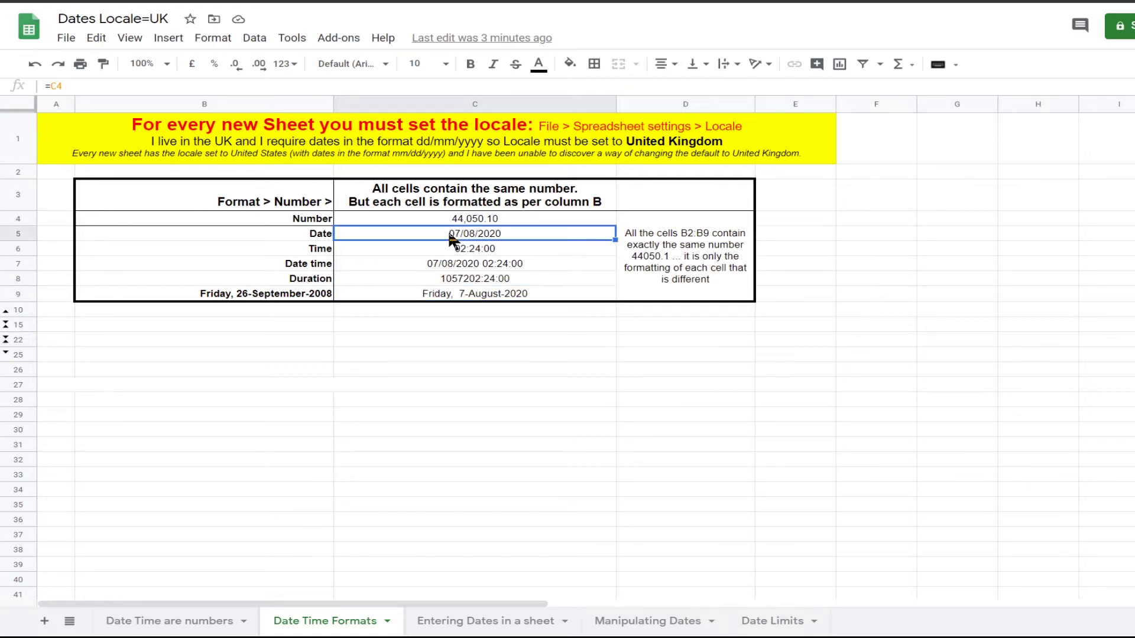
left_click(486, 295, "shift")
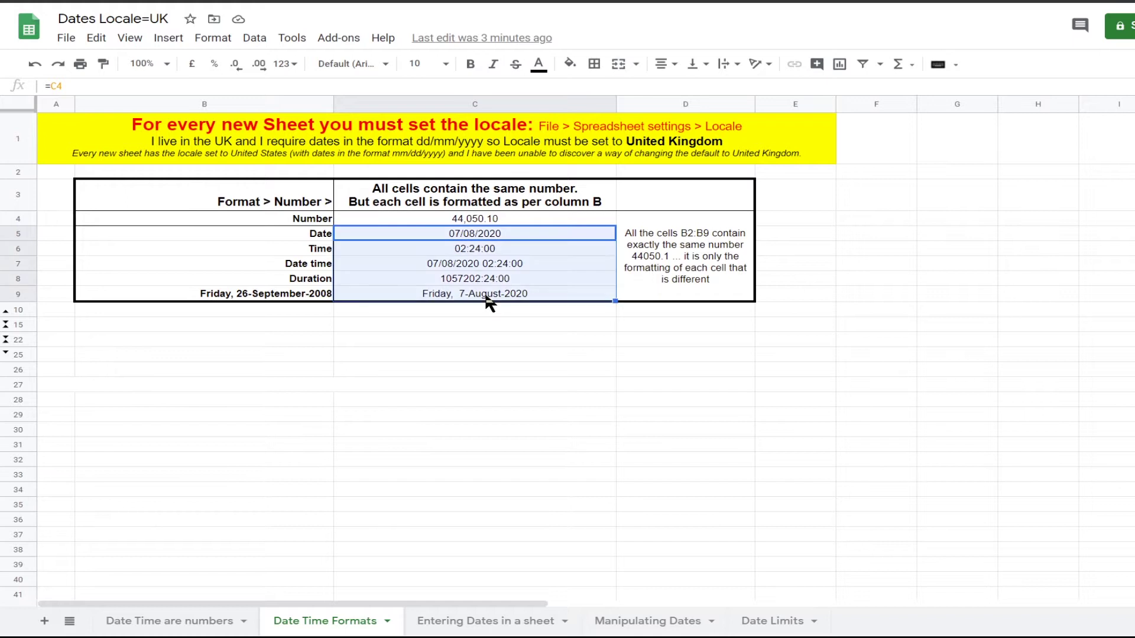
left_click(213, 39)
mouse_move(259, 109)
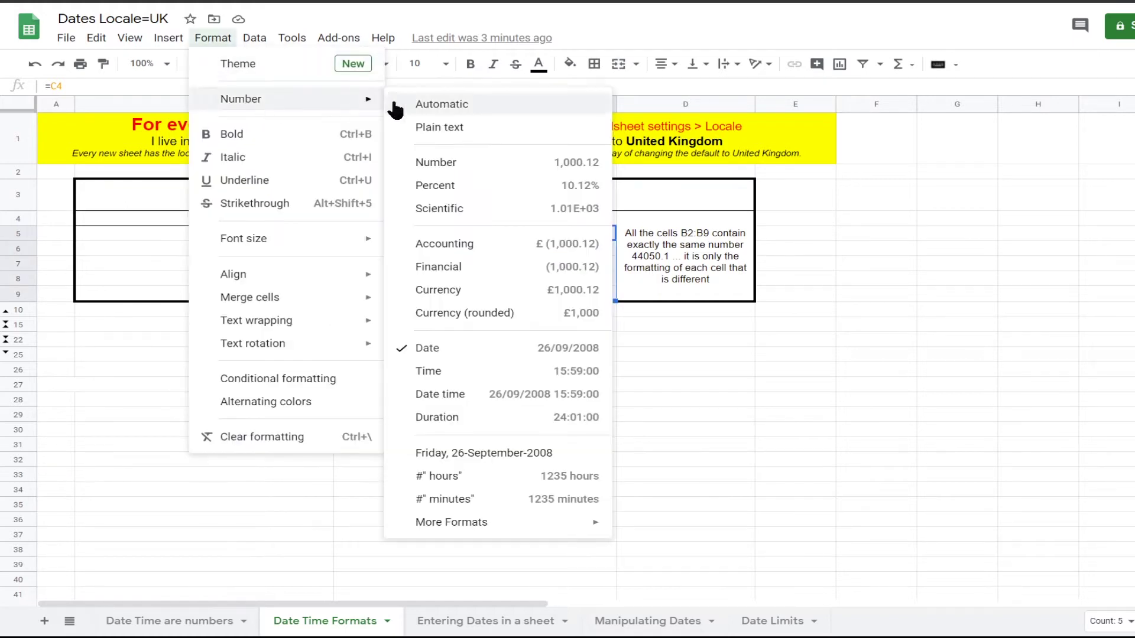
left_click(426, 102)
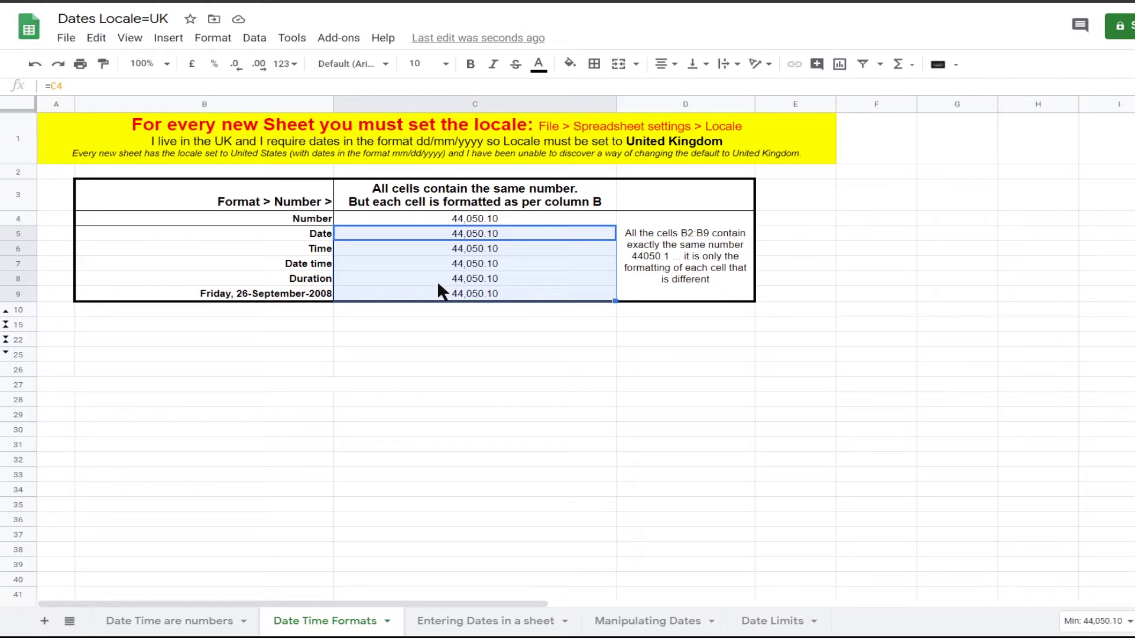
left_click(32, 66)
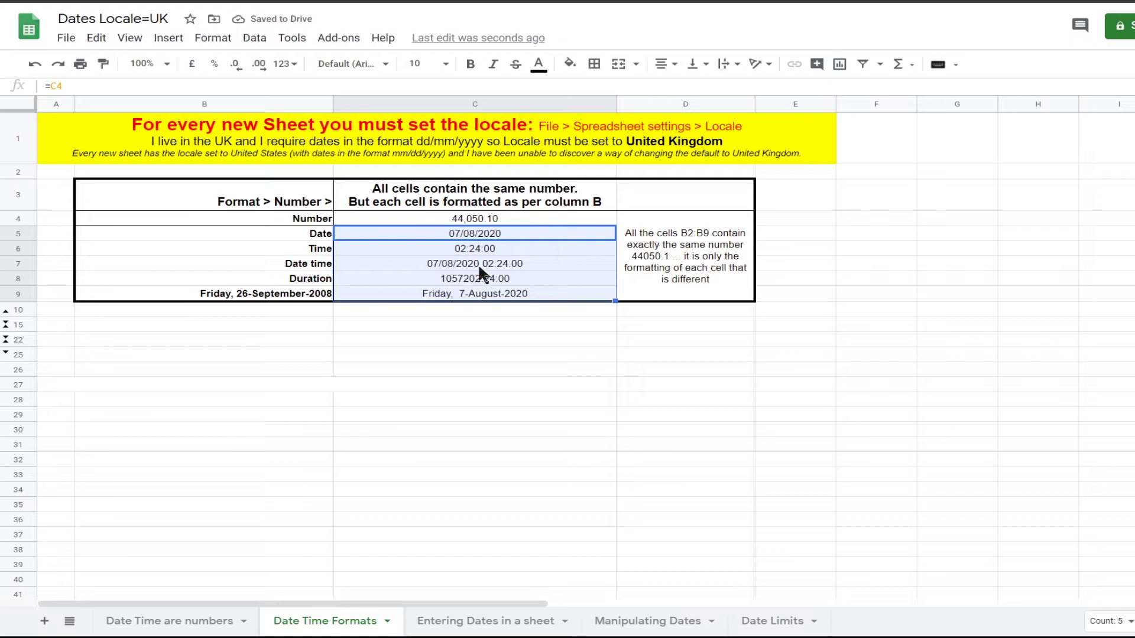
Try the Date time number format on cell C4 and undo it
left_click(471, 238)
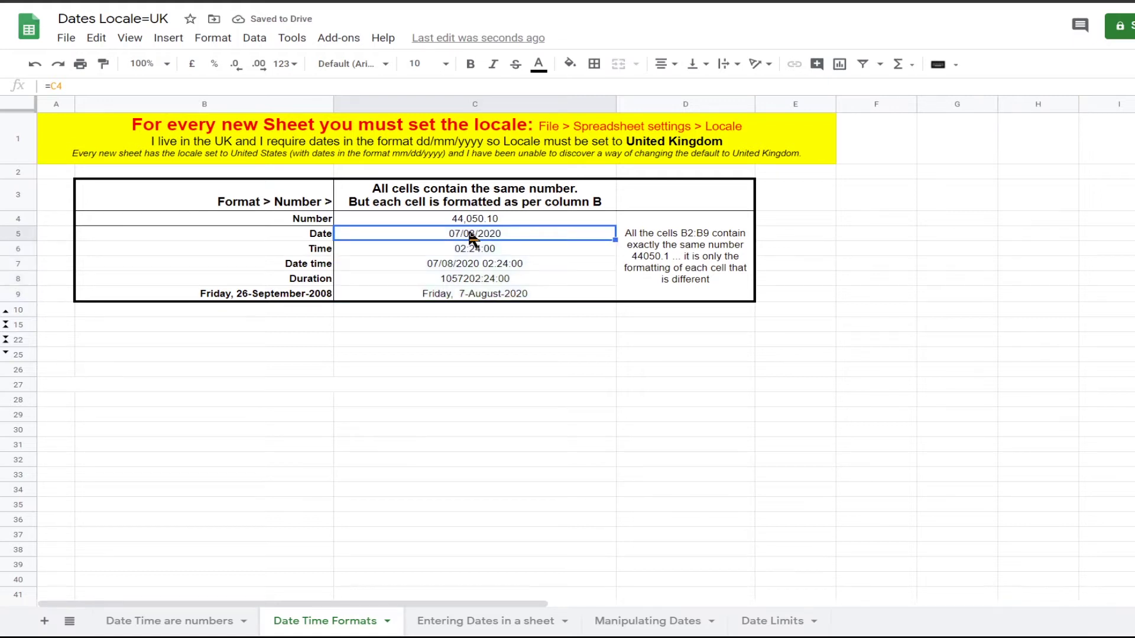
left_click(471, 223)
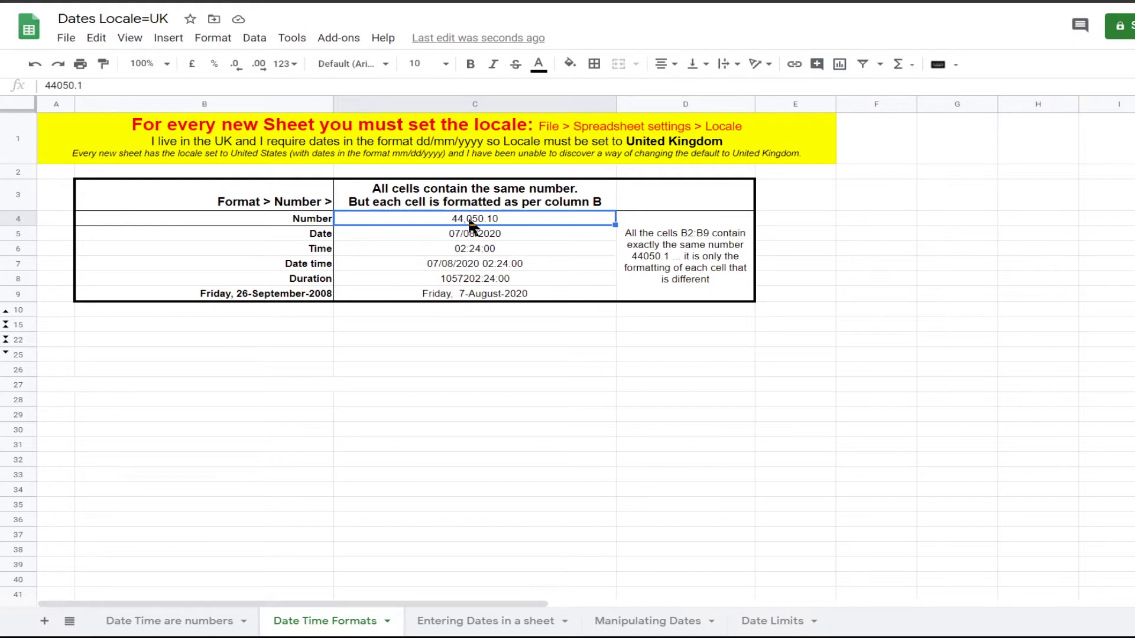
left_click(213, 39)
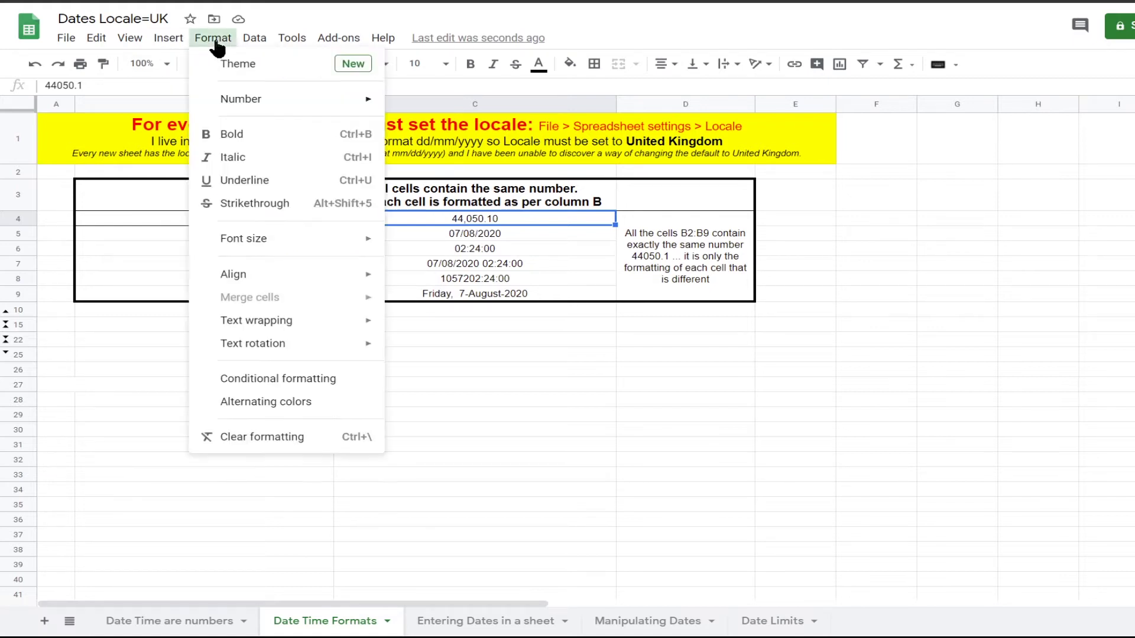
mouse_move(236, 99)
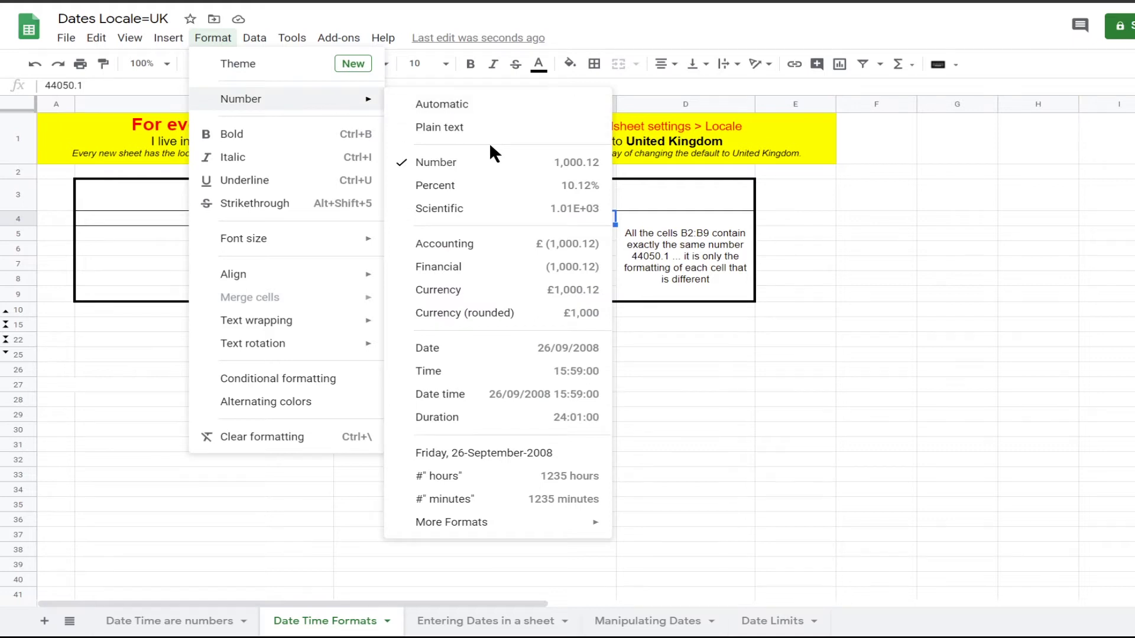
left_click(488, 394)
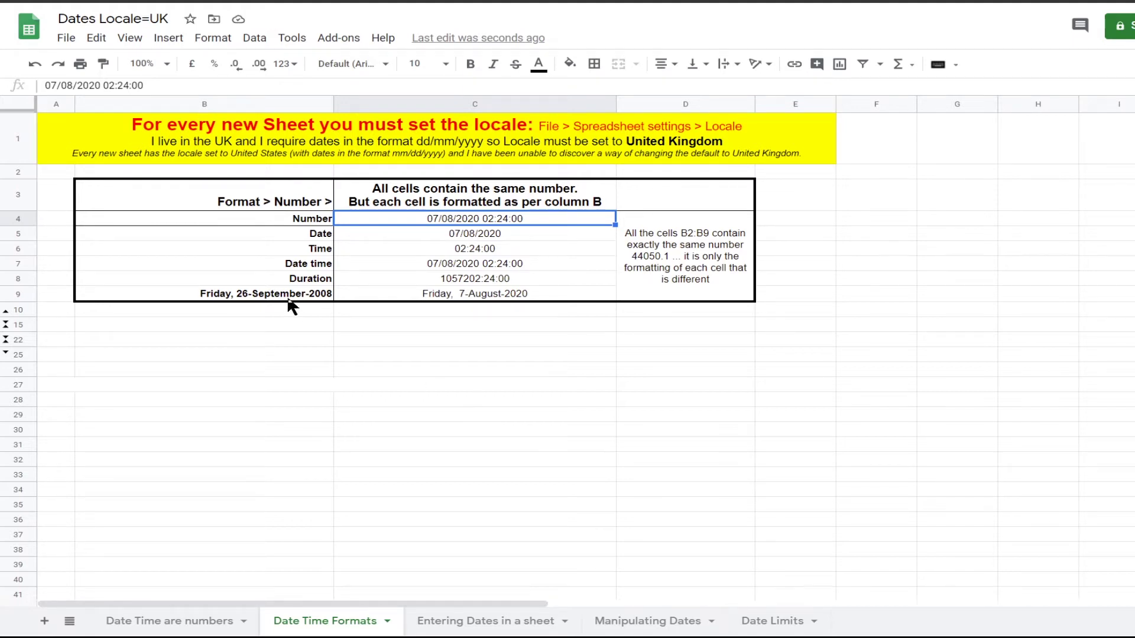
left_click(34, 65)
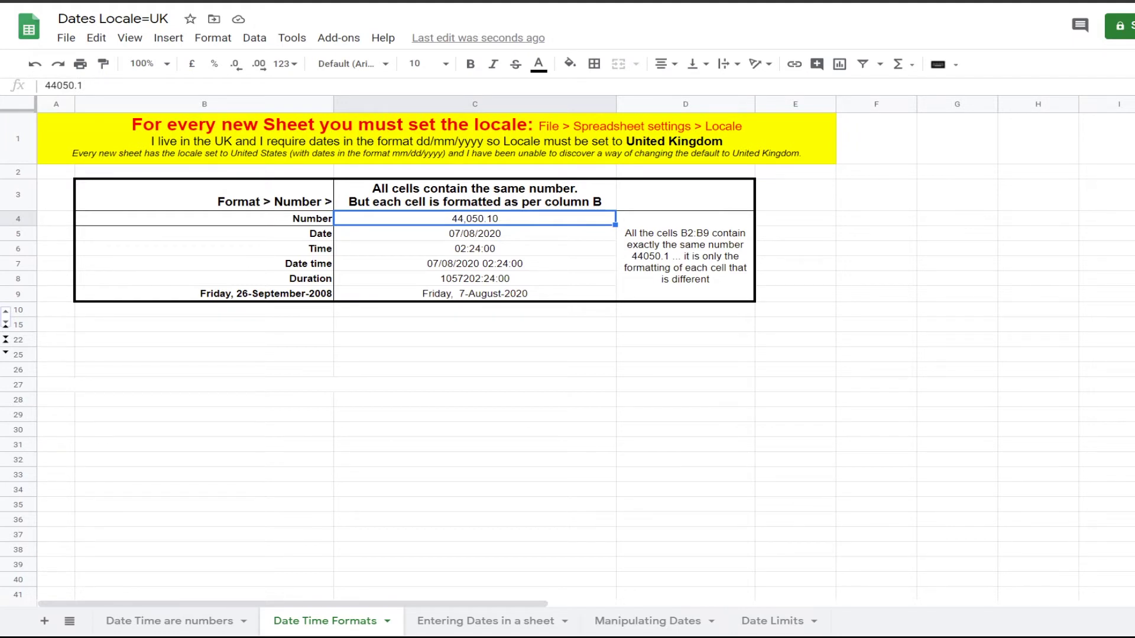
Check the locale and time zone in the spreadsheet settings and close them without saving
left_click(482, 235)
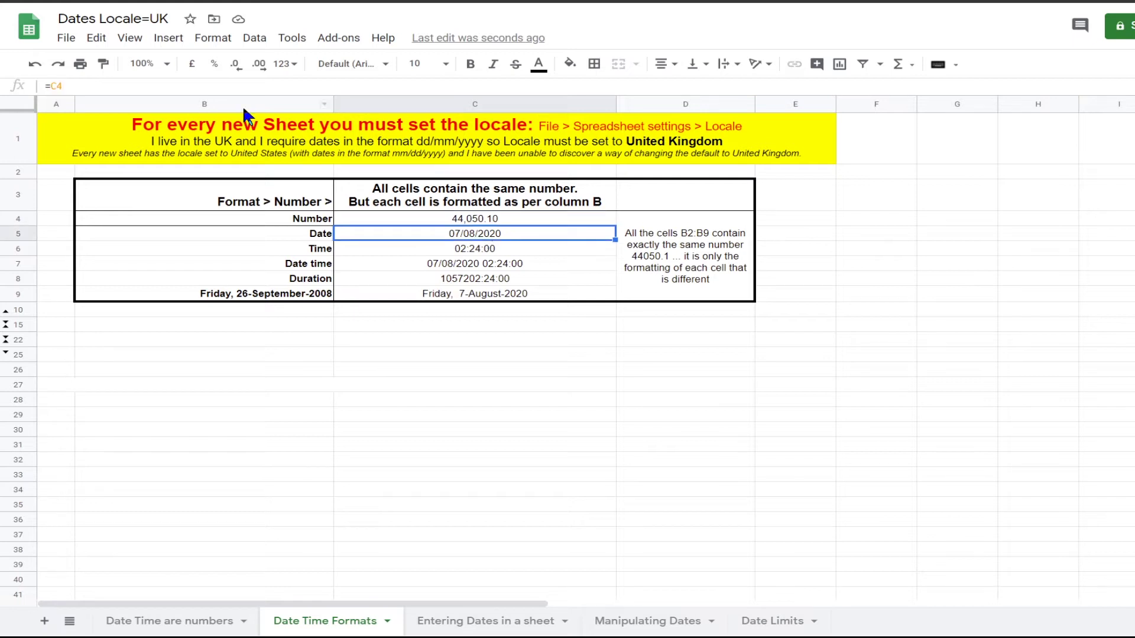
left_click(64, 43)
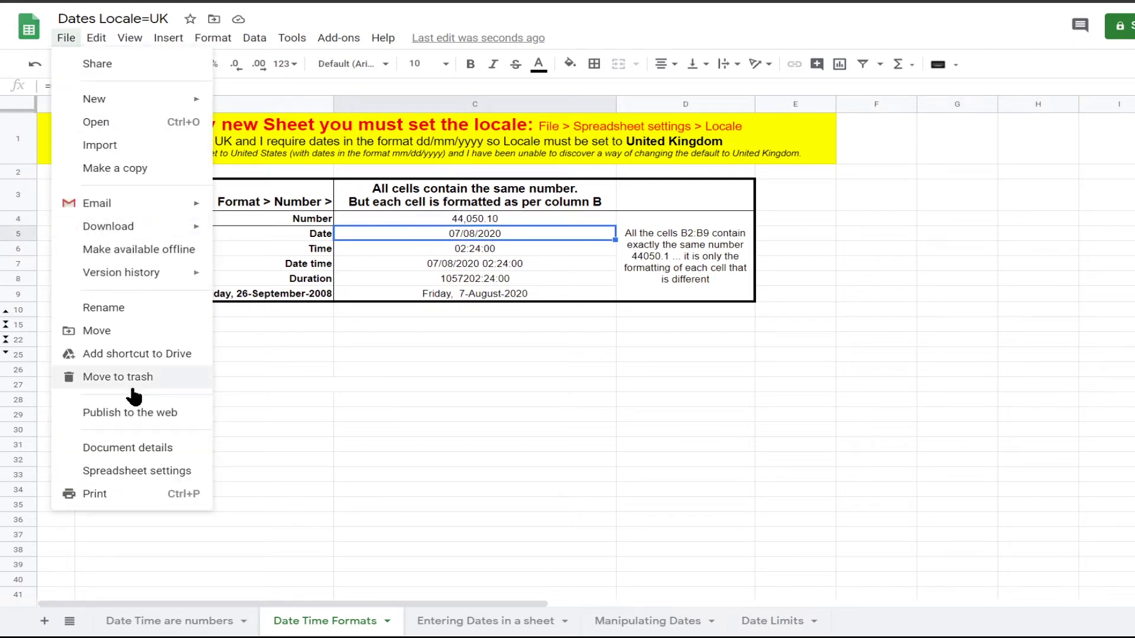
left_click(136, 473)
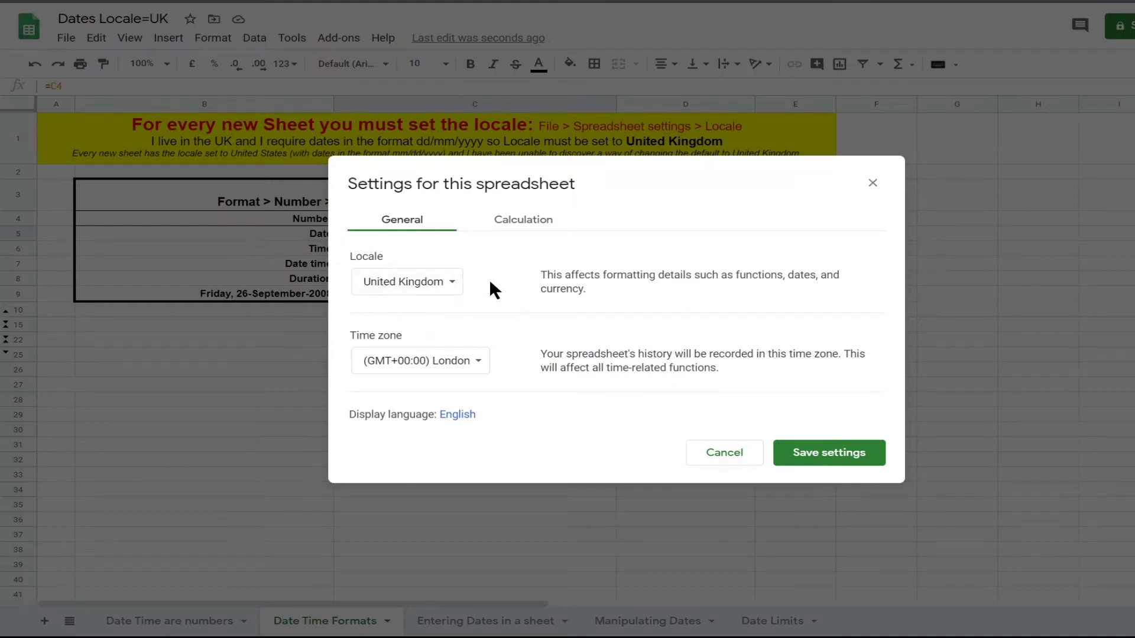
left_click(716, 454)
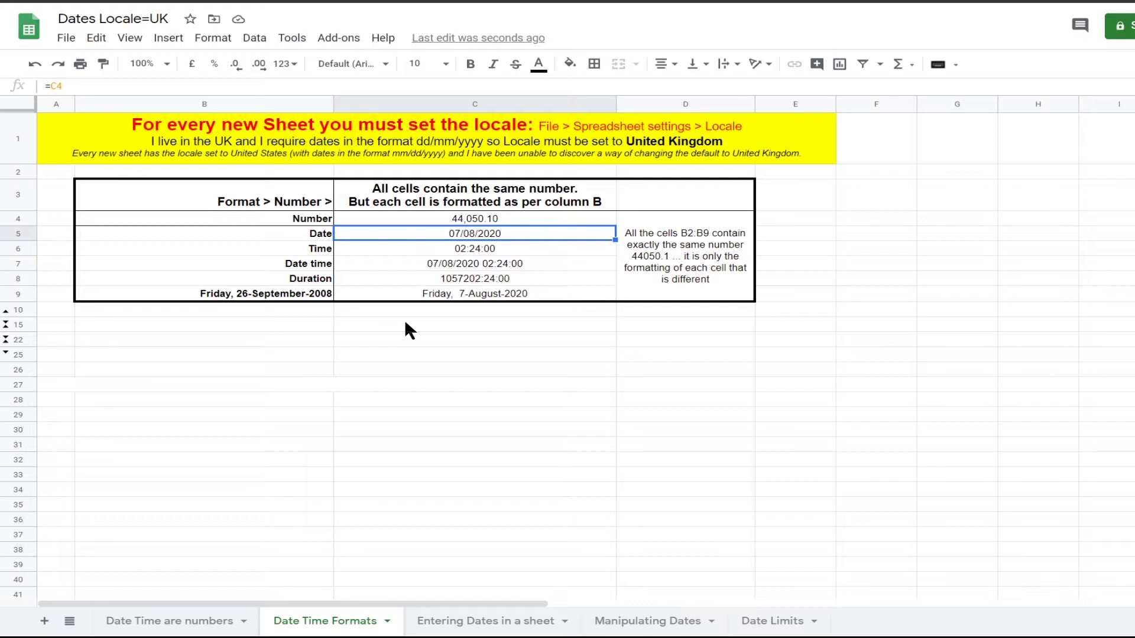
Inspect the Time, Date time, Duration and long date cells C6 to C9 against the conversion explanations below the table
left_click(390, 250)
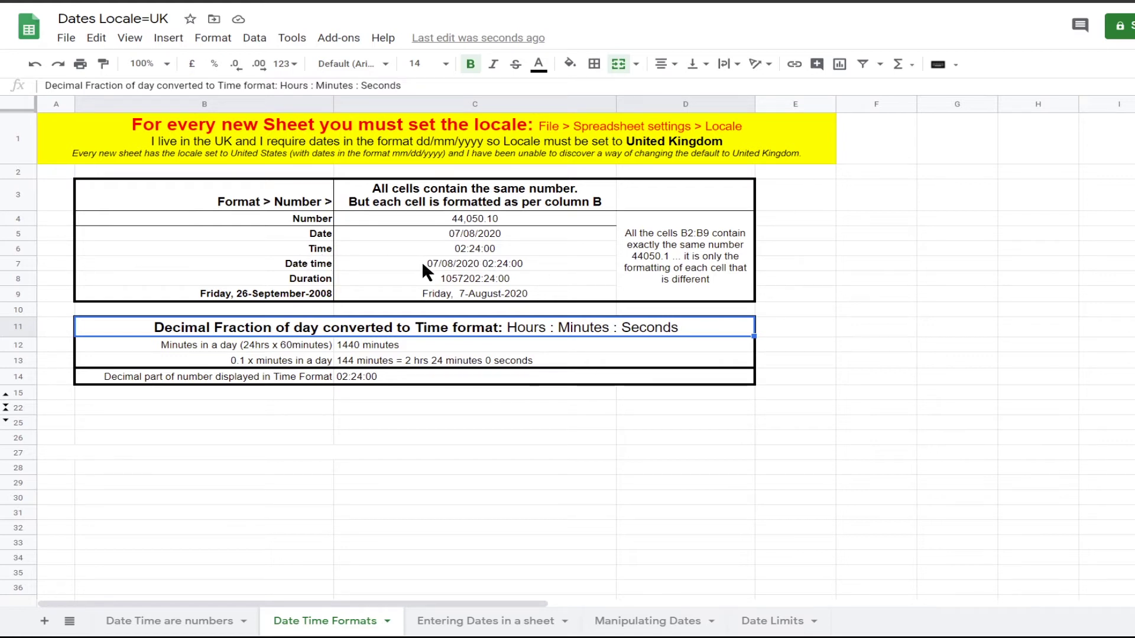
left_click(385, 265)
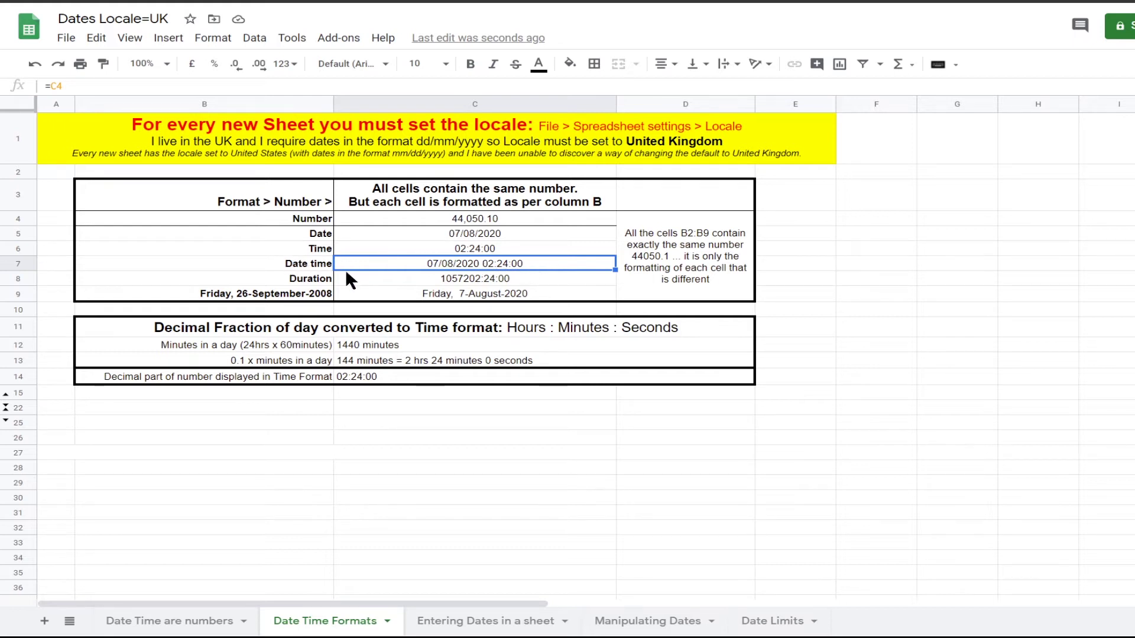
left_click(470, 278)
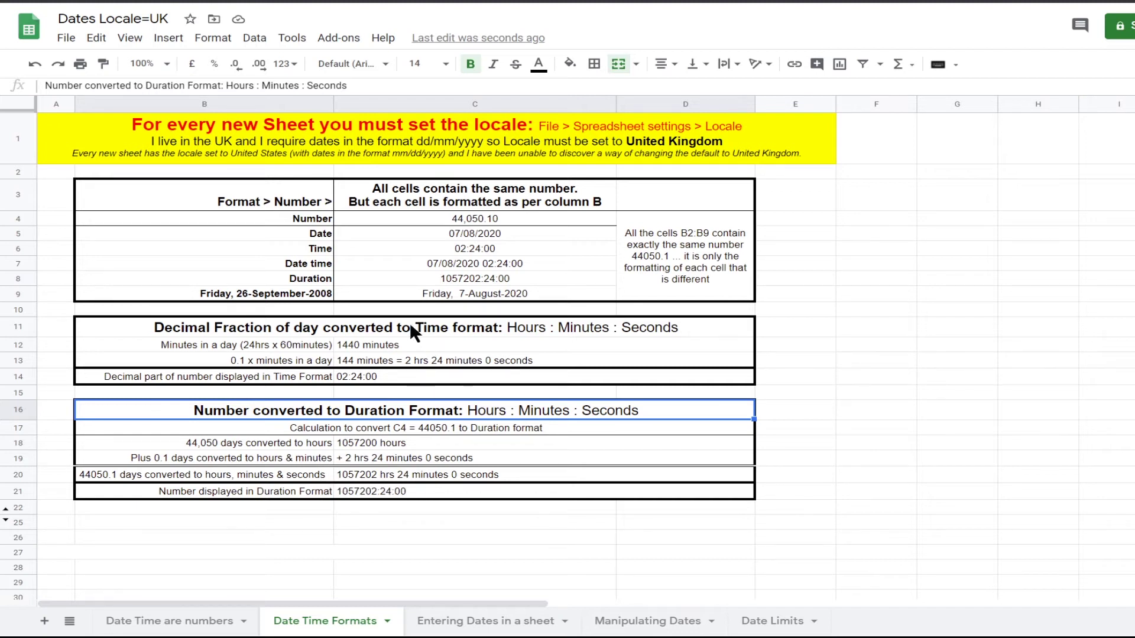
left_click(425, 296)
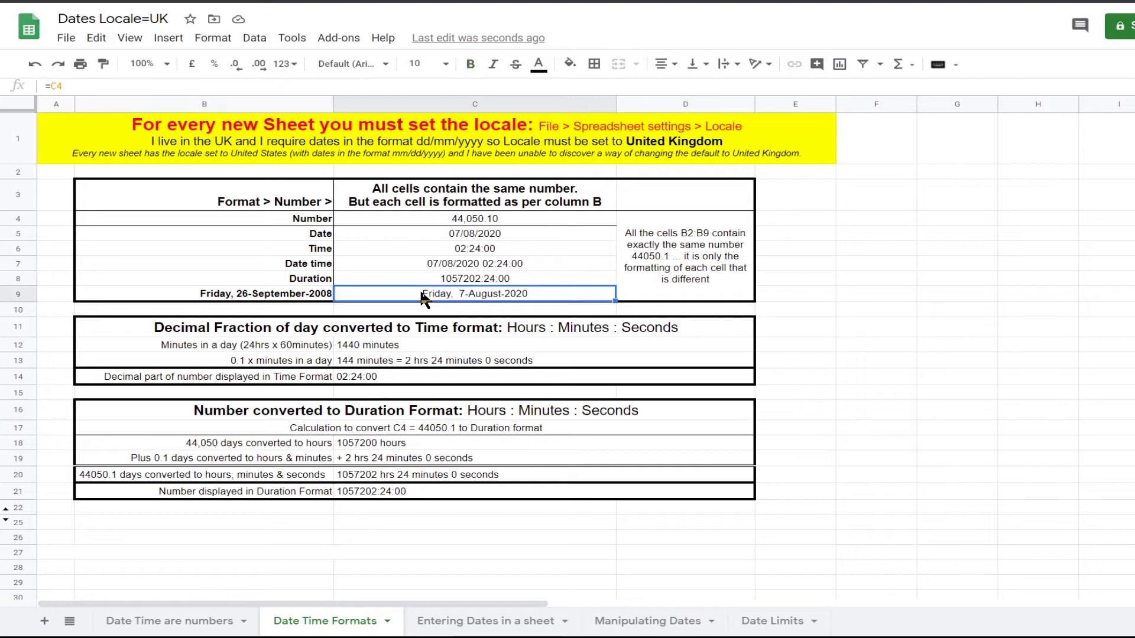
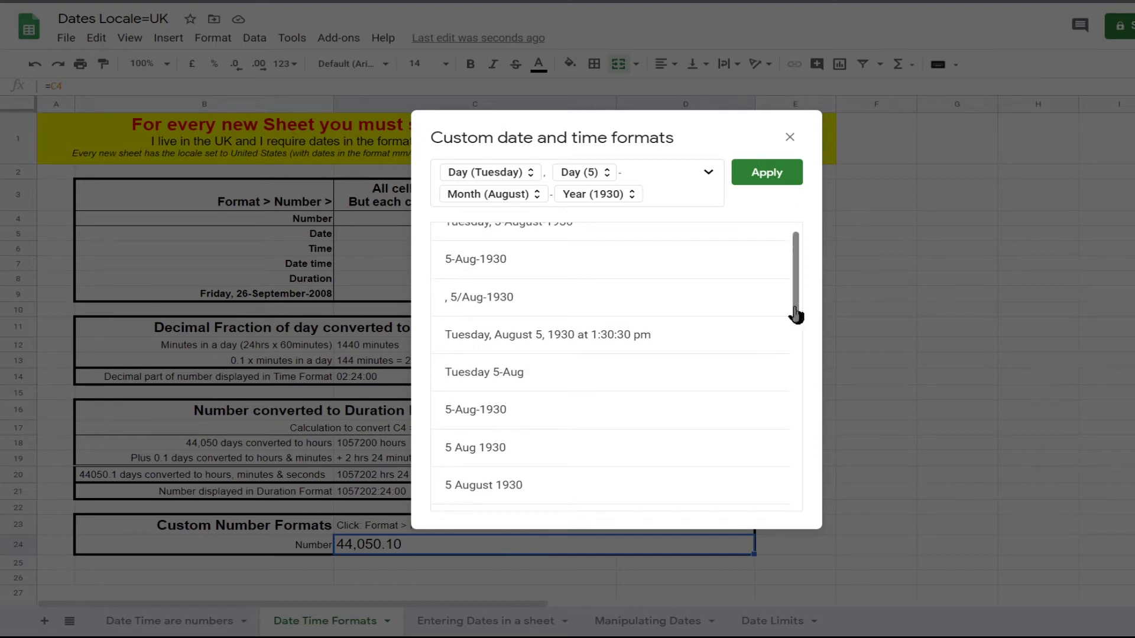
Choose the "Tuesday, August 5, 1930 at 1:30:30 pm" preset as the custom format for cell C24 and review the month and component options
left_click(615, 347)
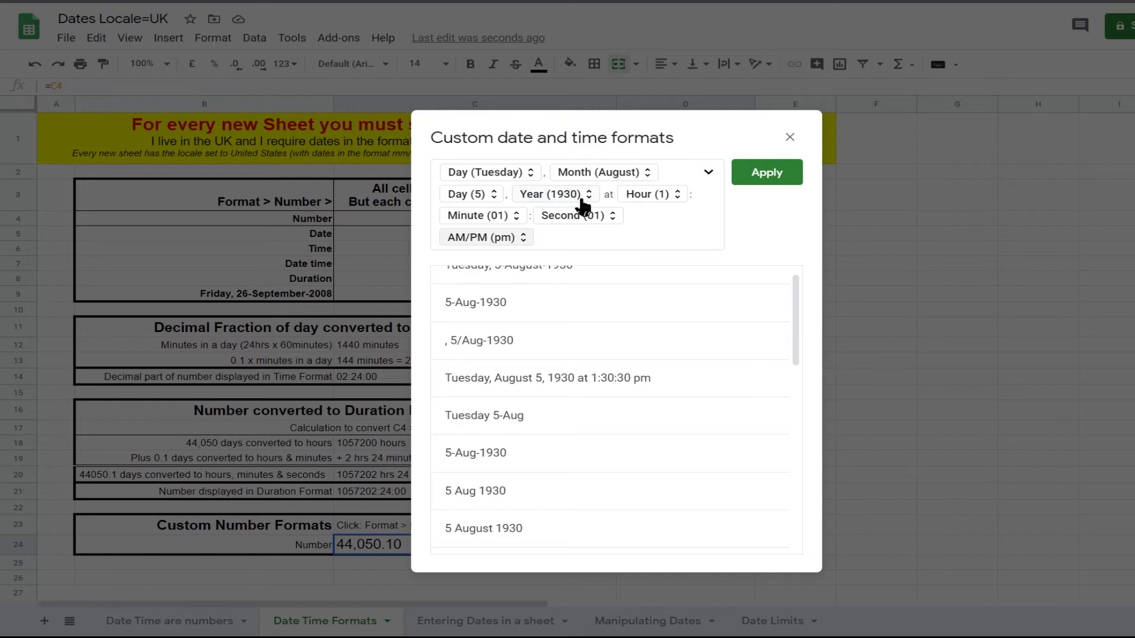
left_click(647, 176)
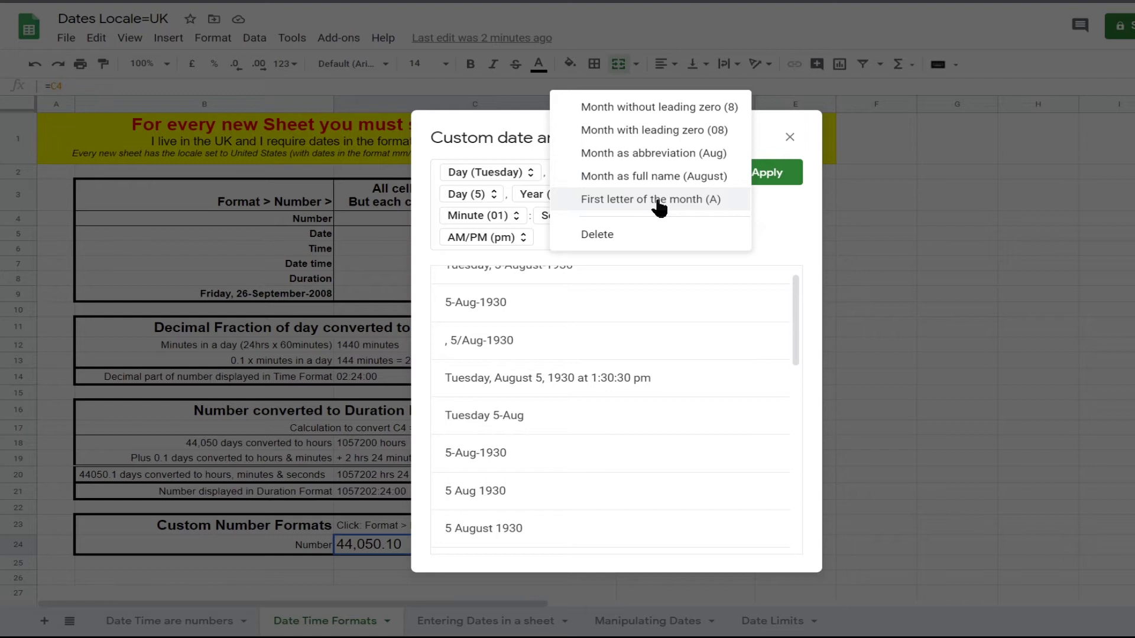
key("Escape")
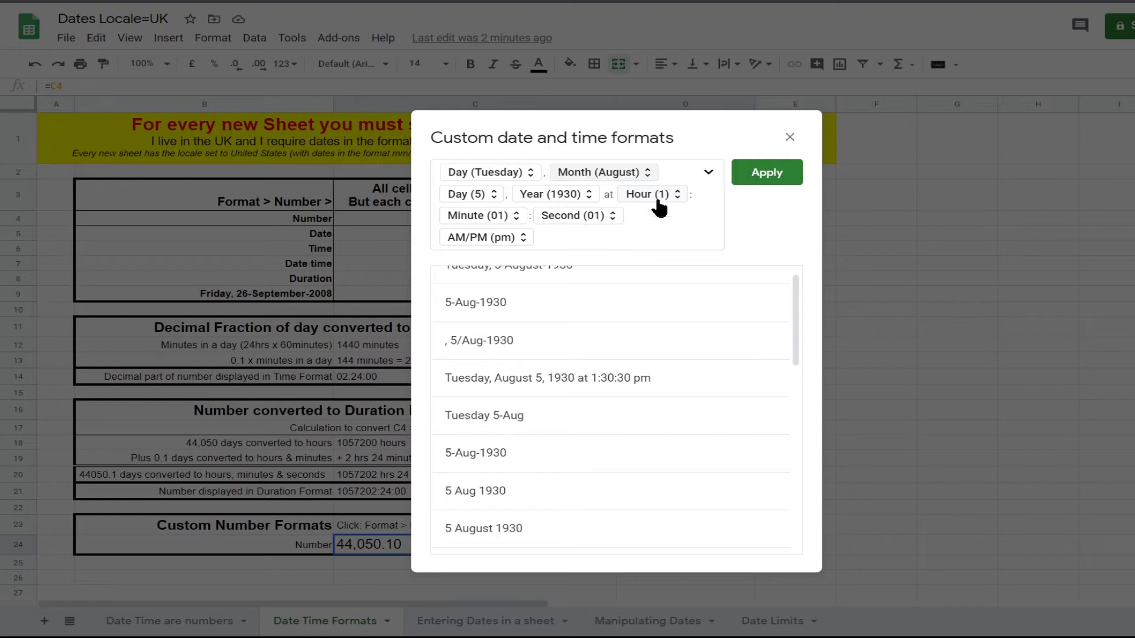
left_click(709, 173)
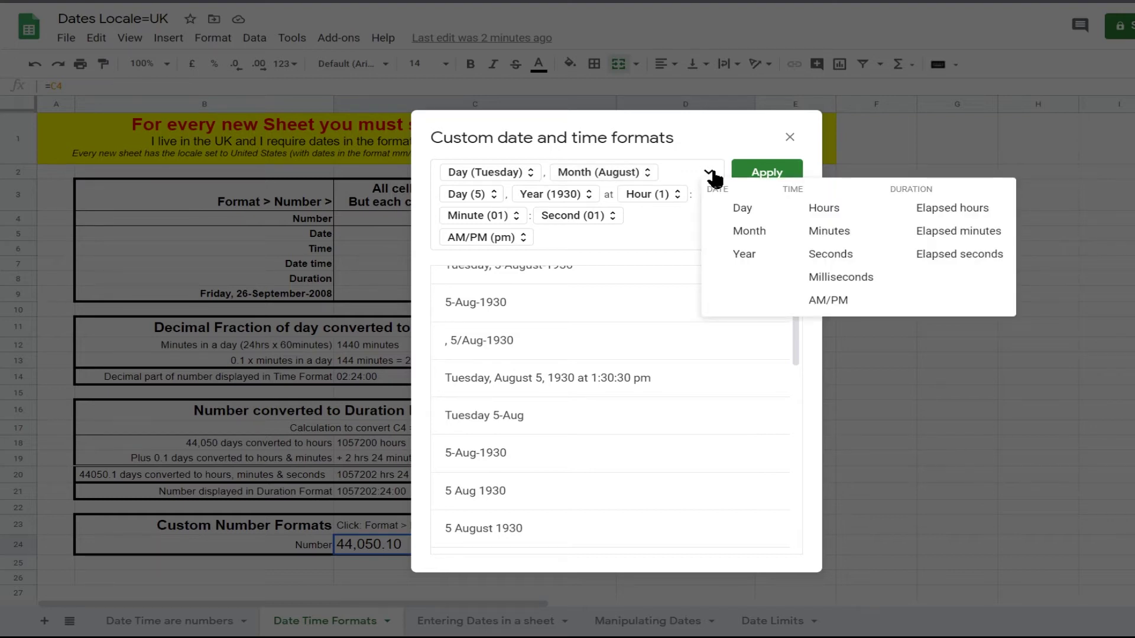
left_click(712, 173)
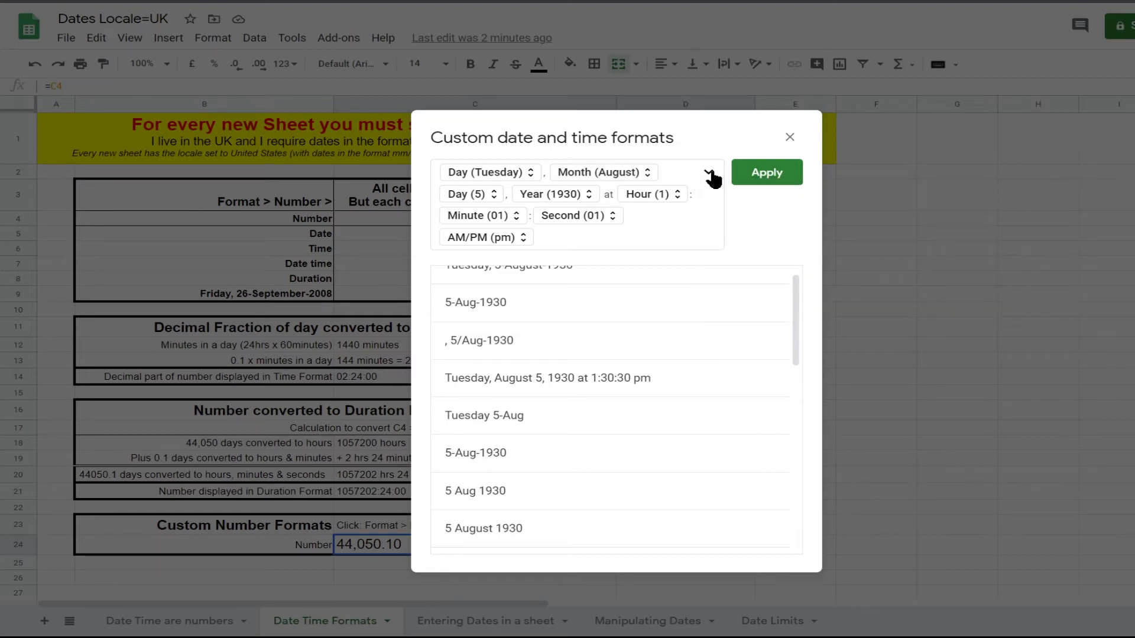
Delete the AM/PM component from the custom format, then add Milliseconds followed by a new AM/PM component
left_click(524, 242)
left_click(483, 324)
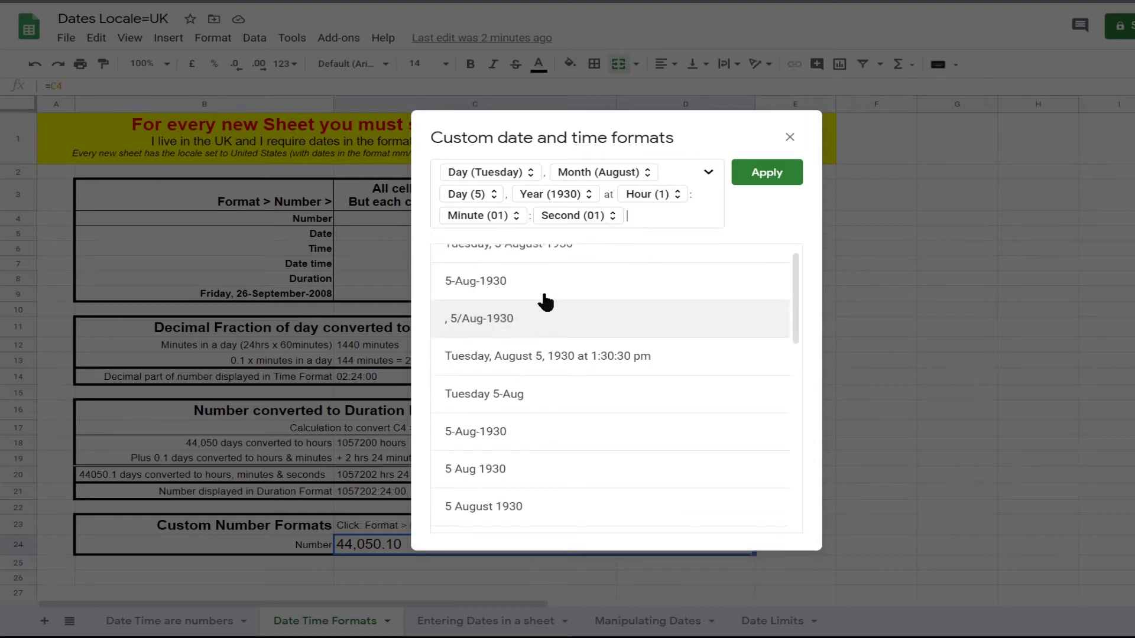
left_click(708, 174)
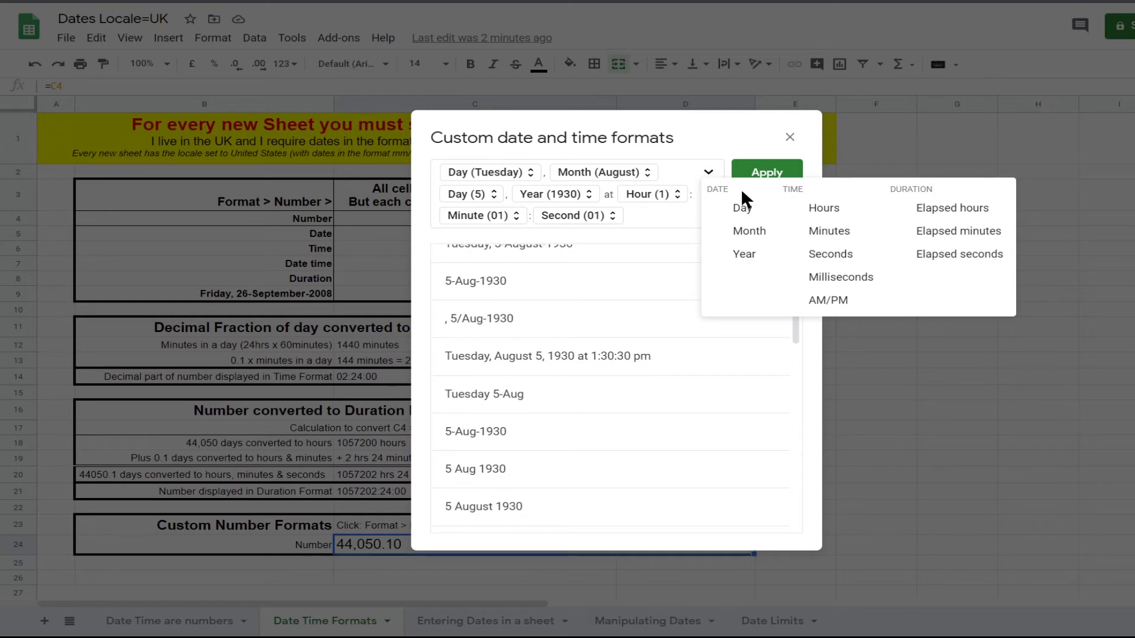
left_click(827, 279)
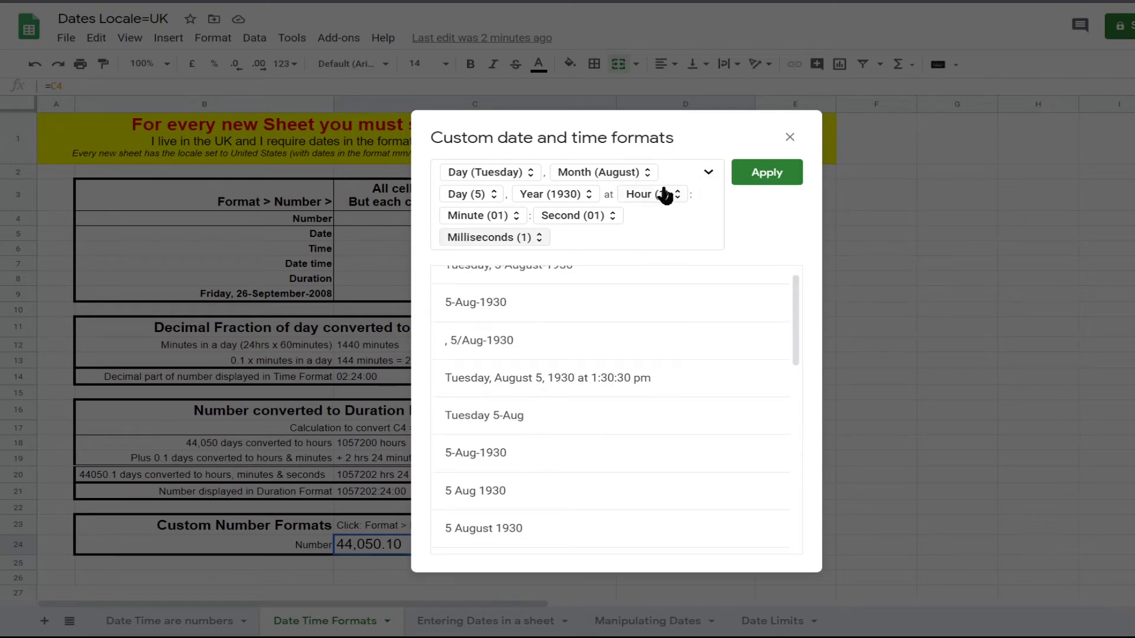
left_click(708, 174)
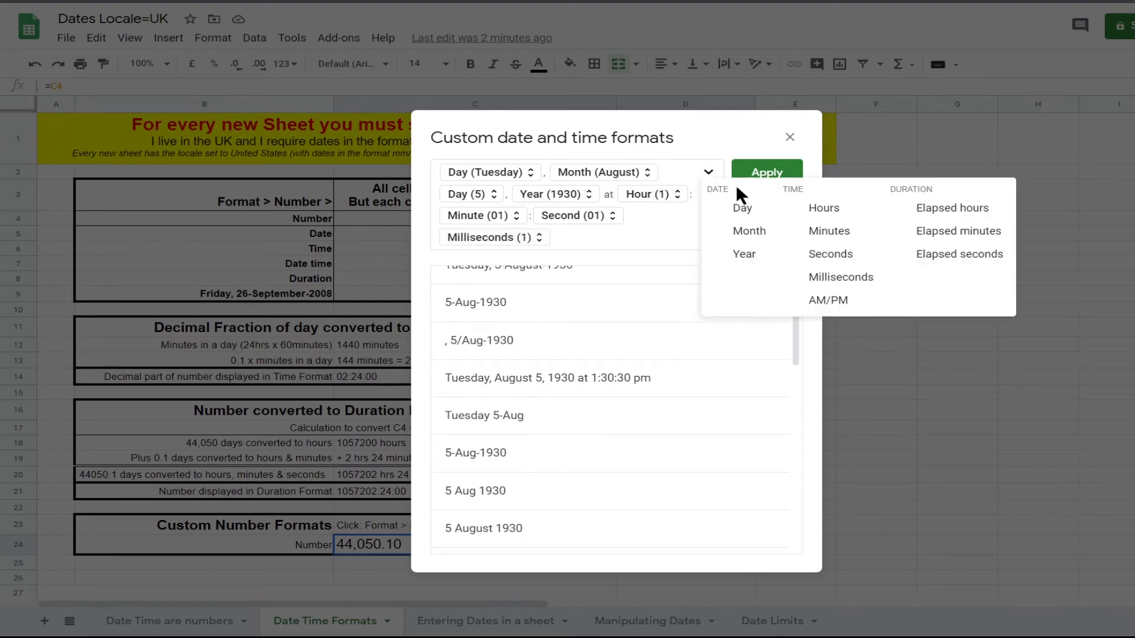
left_click(819, 301)
Set Milliseconds to 1/100 of a second precision and AM/PM to the single-letter P style, and apply the custom format to C24
left_click(543, 238)
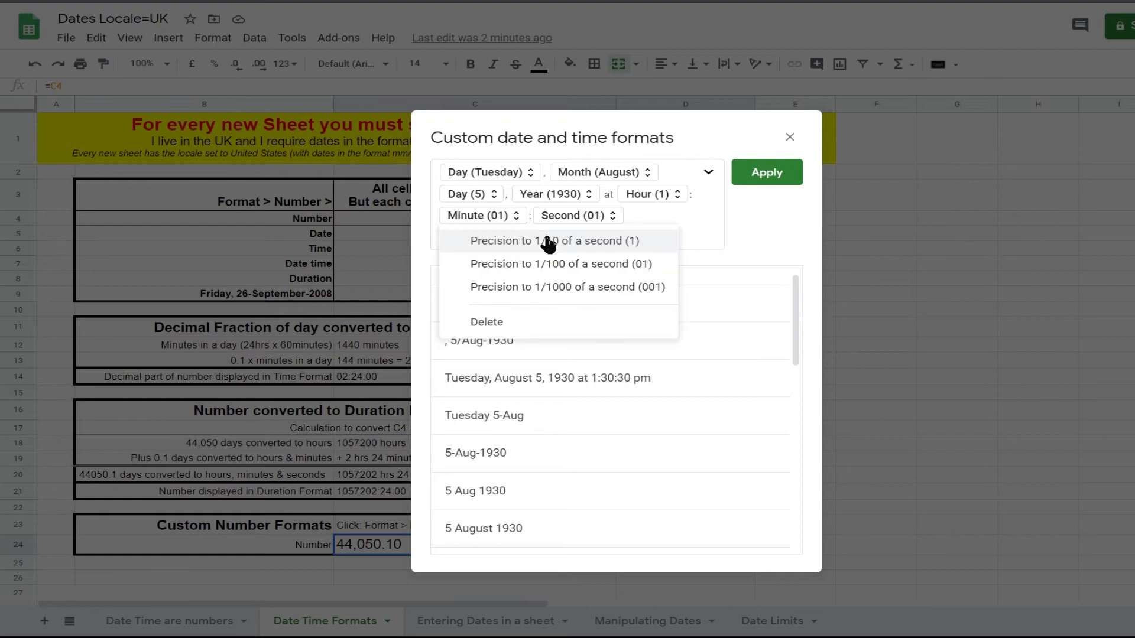
left_click(555, 263)
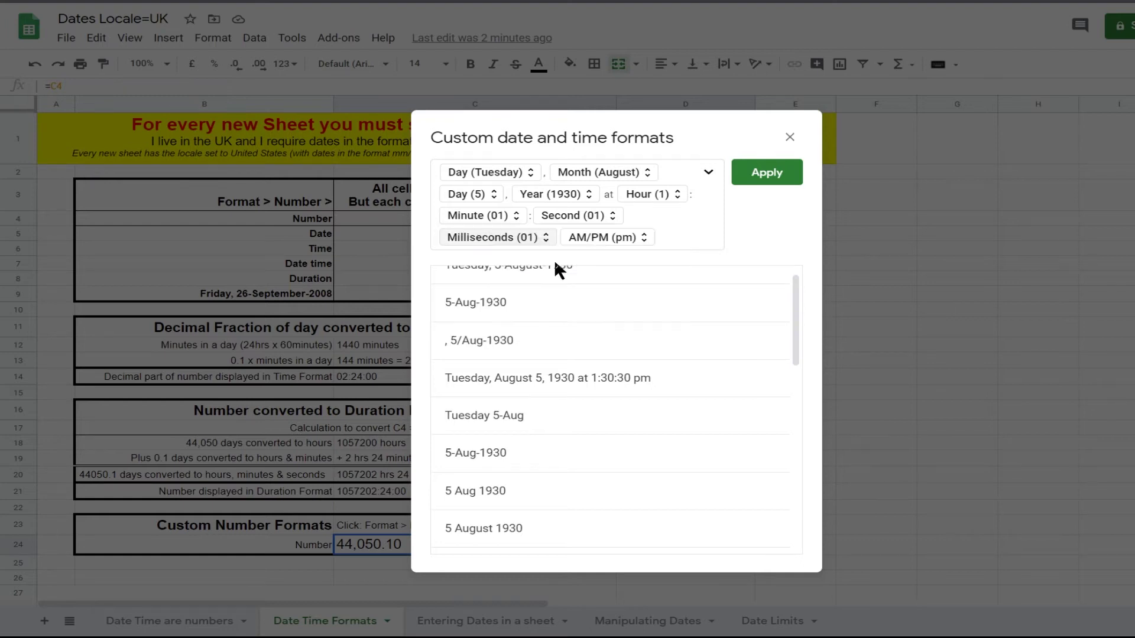
left_click(651, 242)
left_click(649, 288)
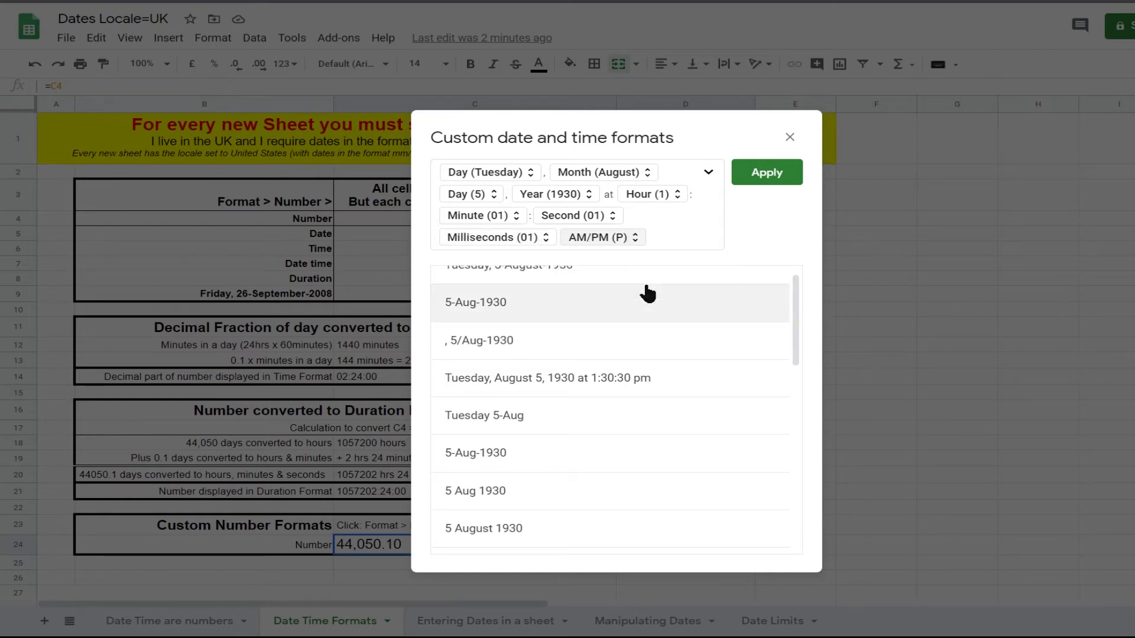
left_click(781, 173)
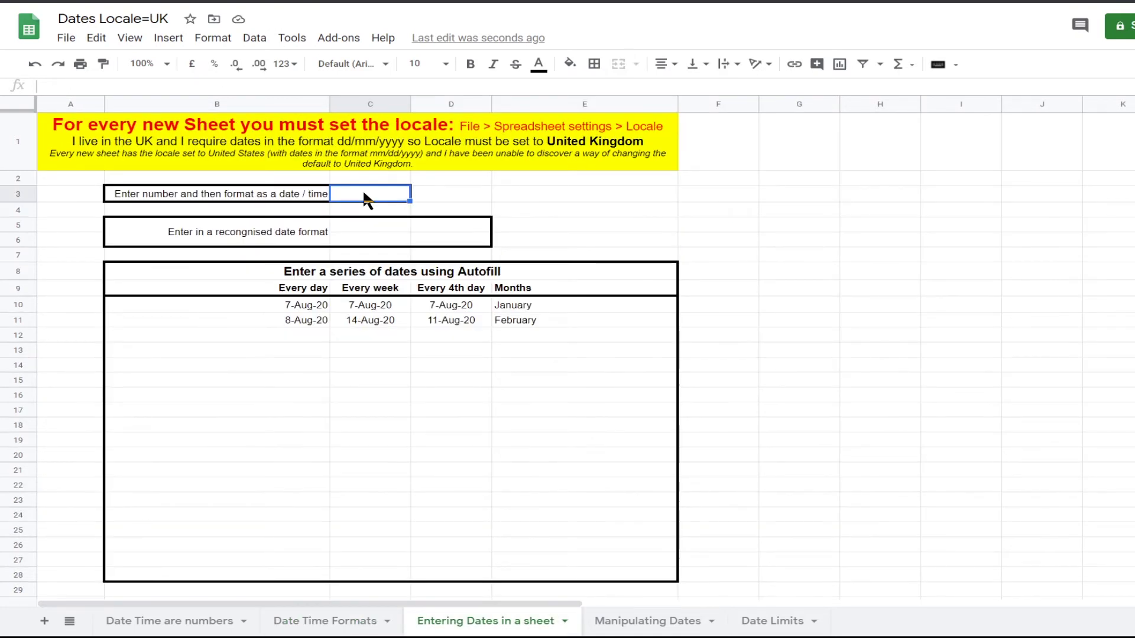
Enter 44050 in cell C3 of the Entering Dates in a sheet sheet and format it as Date
type("44050")
key("Return")
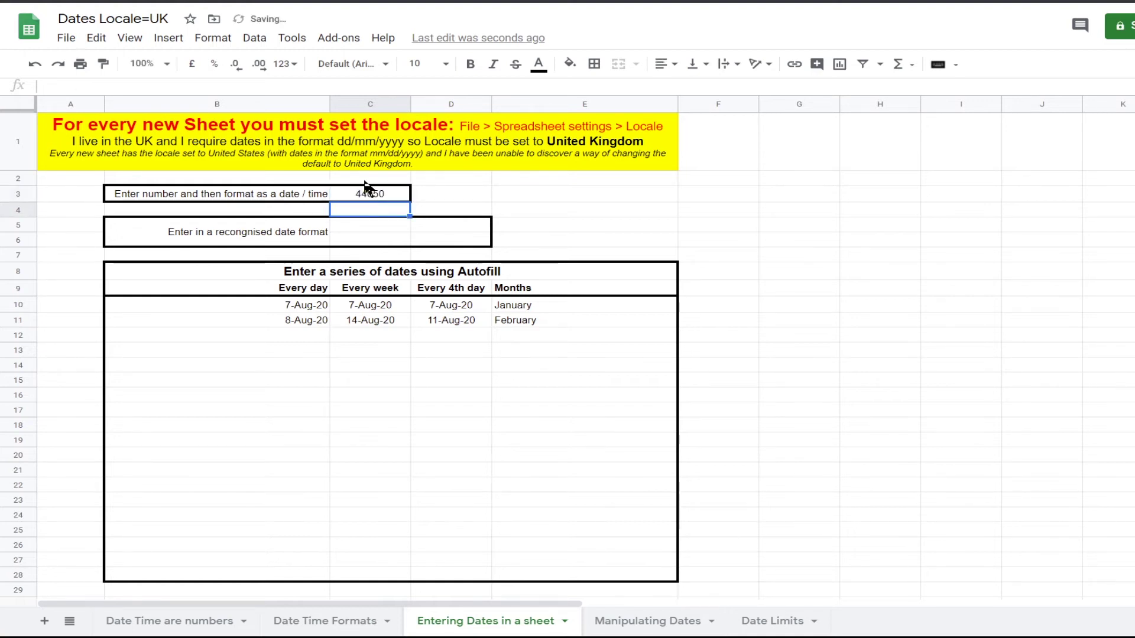
left_click(366, 192)
left_click(211, 38)
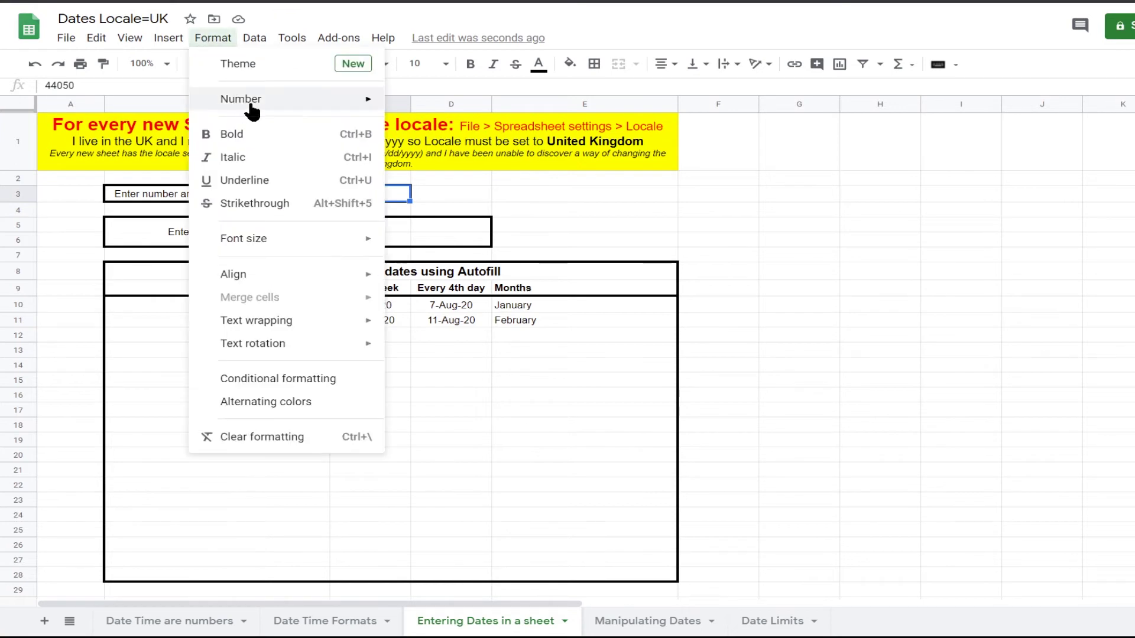
mouse_move(251, 109)
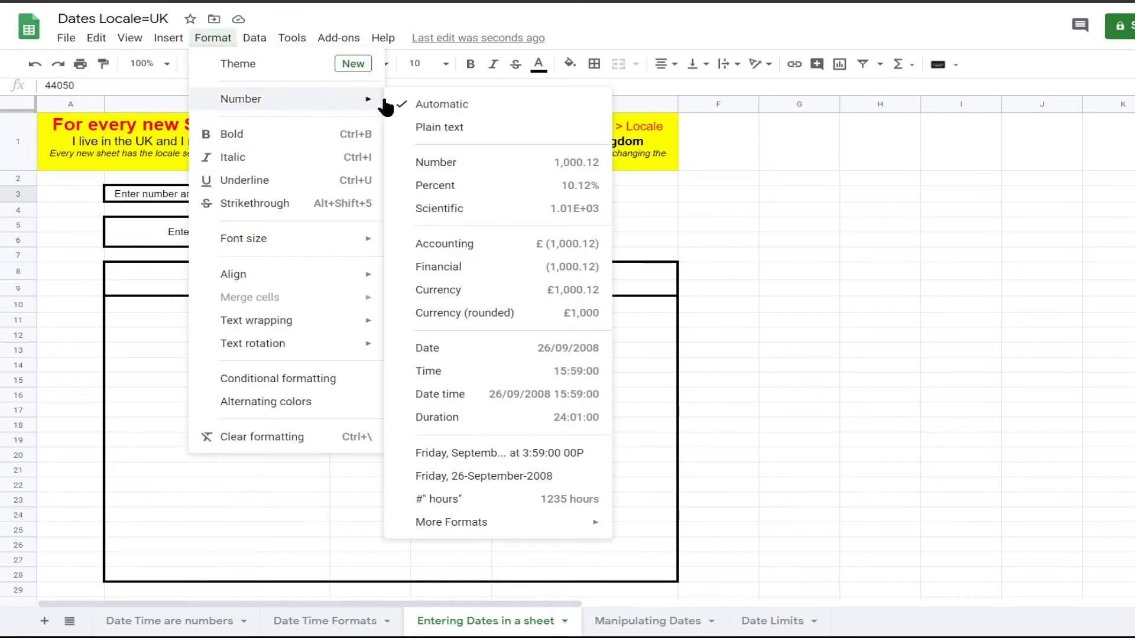
left_click(436, 353)
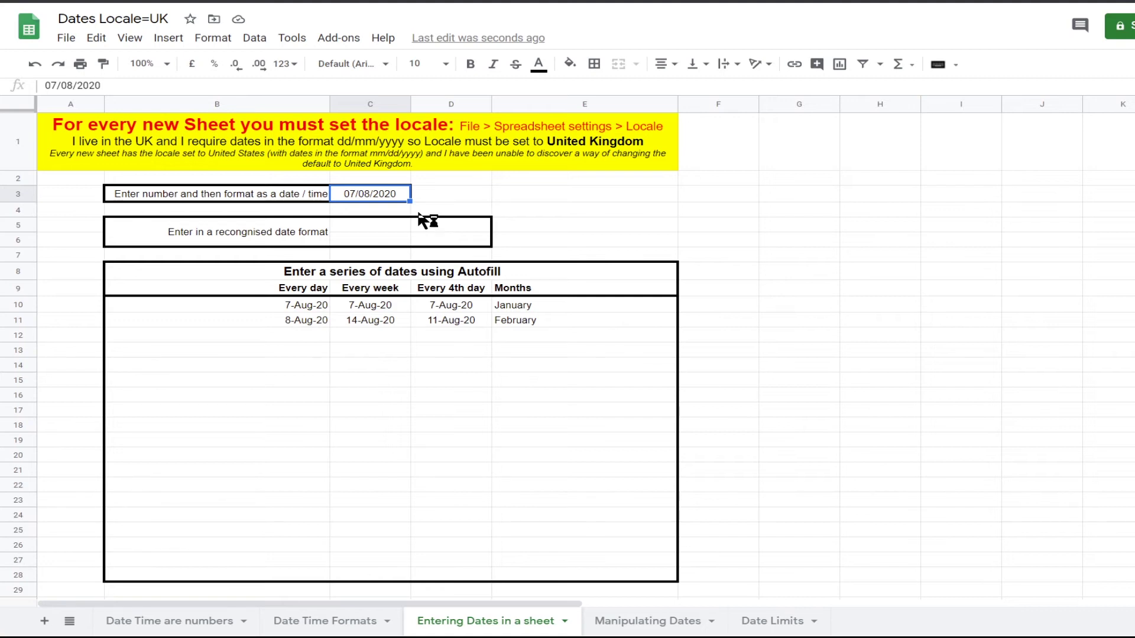
Enter the date 7-Aug-2020 in cell C5 beside the recognised date format label
left_click(363, 233)
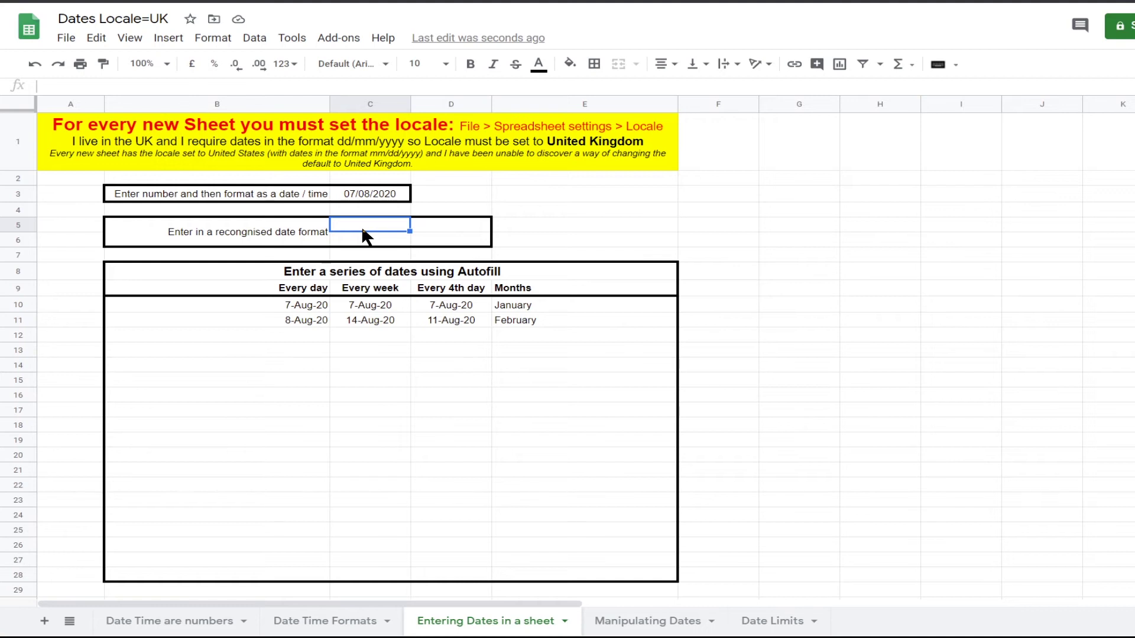
type("7-Aug-")
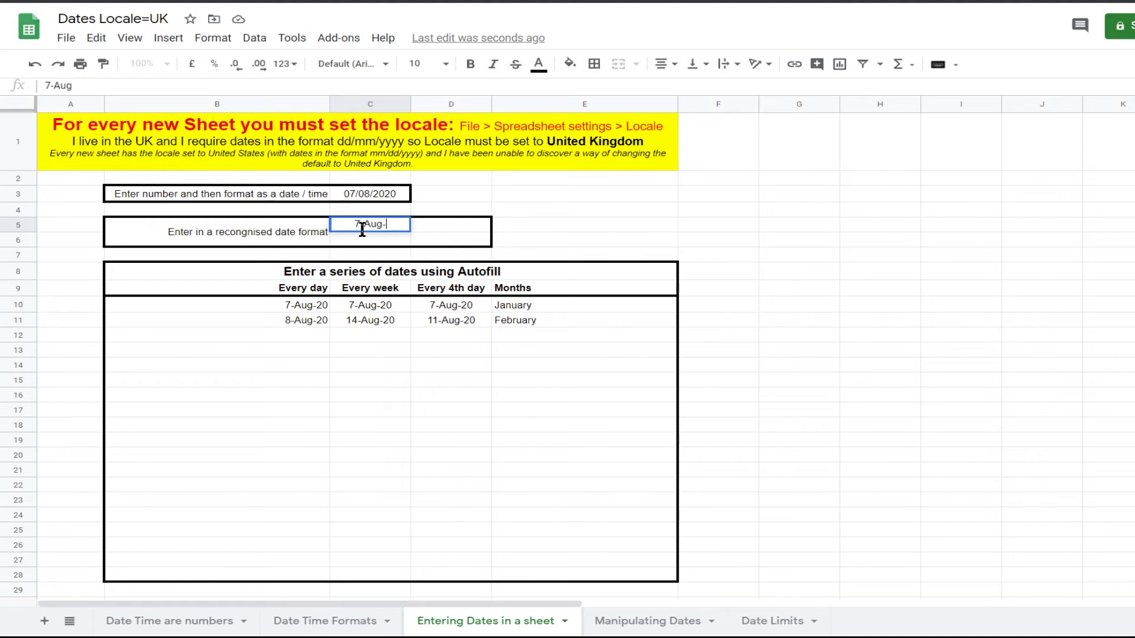
type("2020")
key("Return")
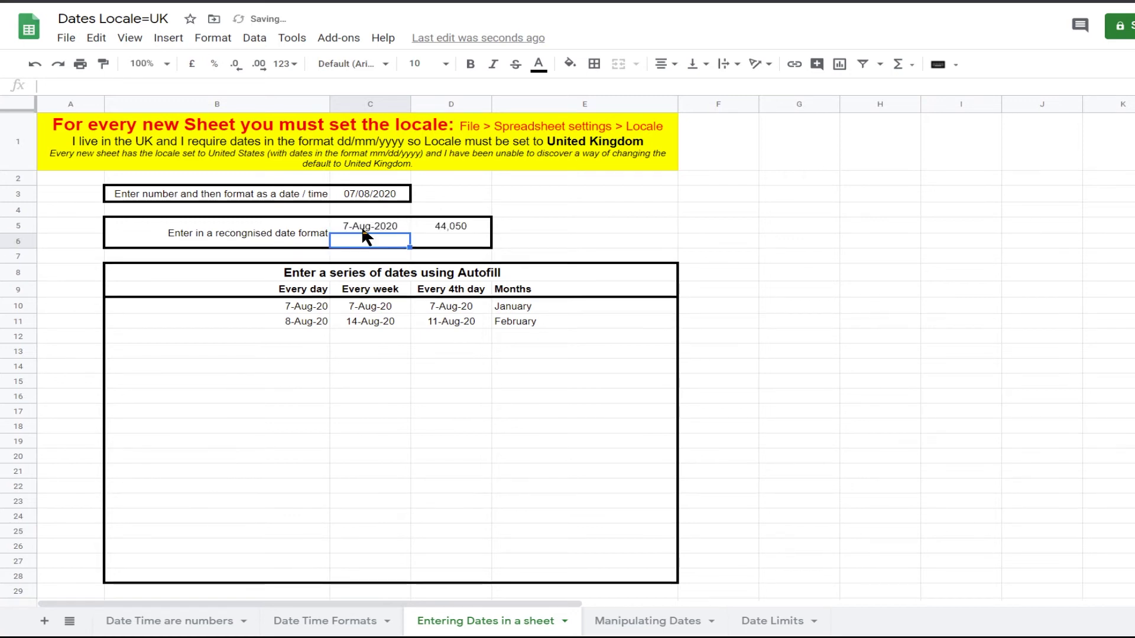
Enter the date 7/8/20 in cell C6 and check the date-number formulas in D5 and D6
left_click(459, 227)
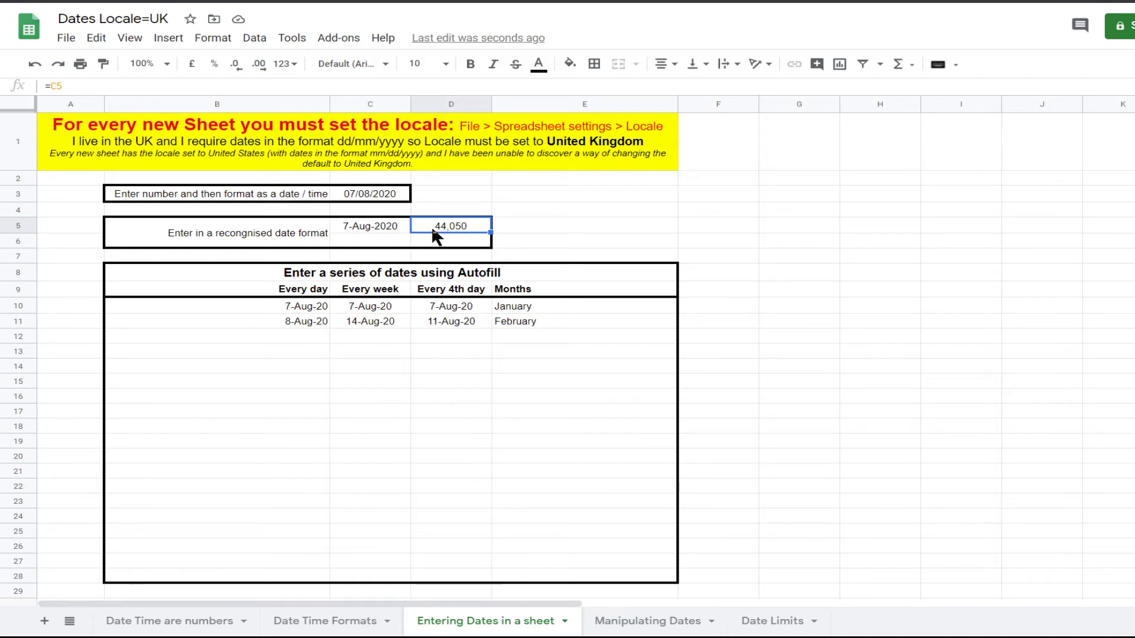
left_click(393, 229)
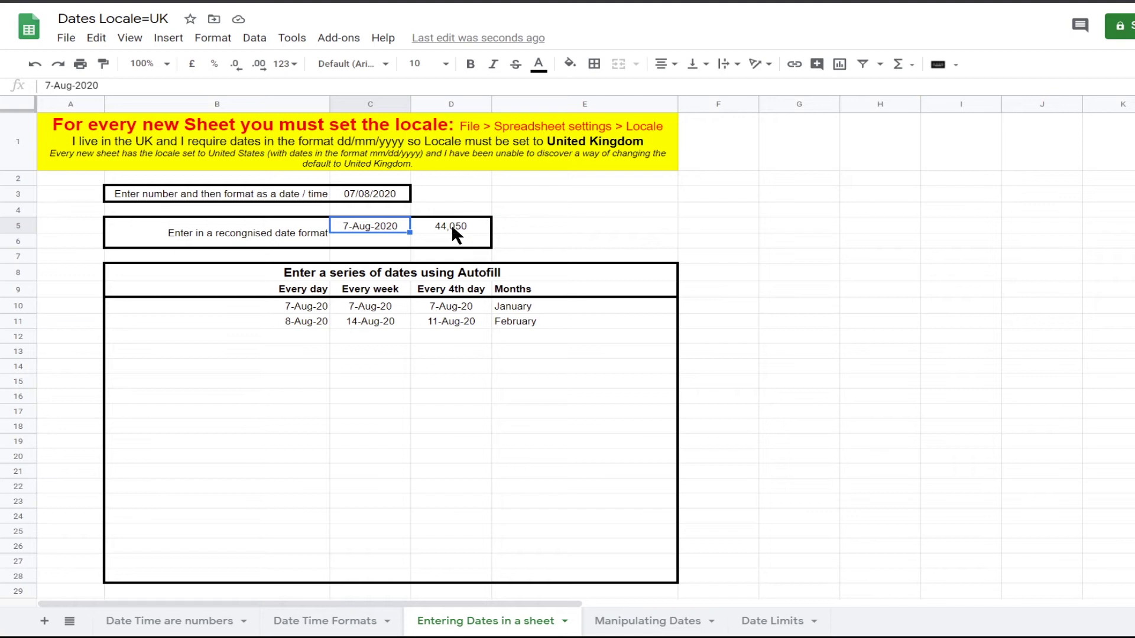
left_click(358, 240)
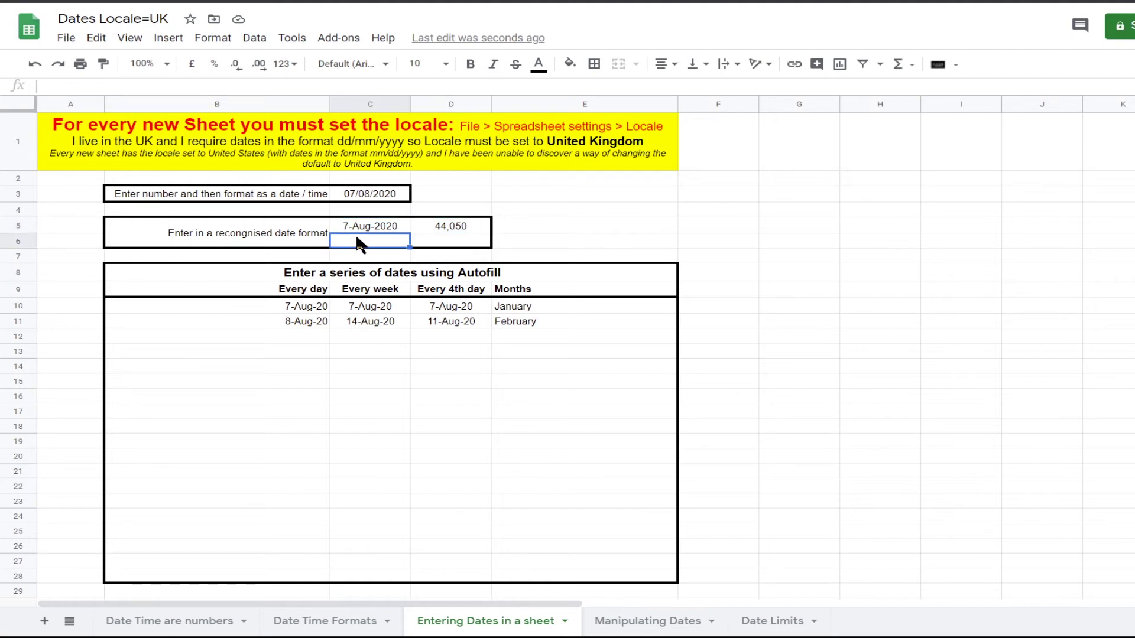
type("7/8/20")
key("Return")
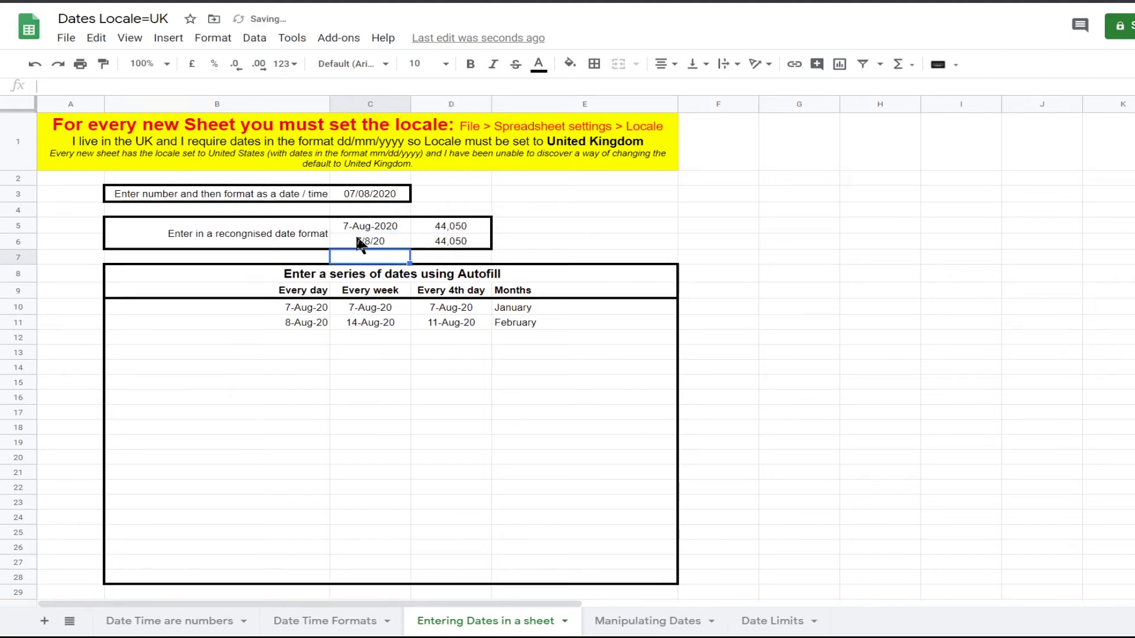
left_click(460, 246)
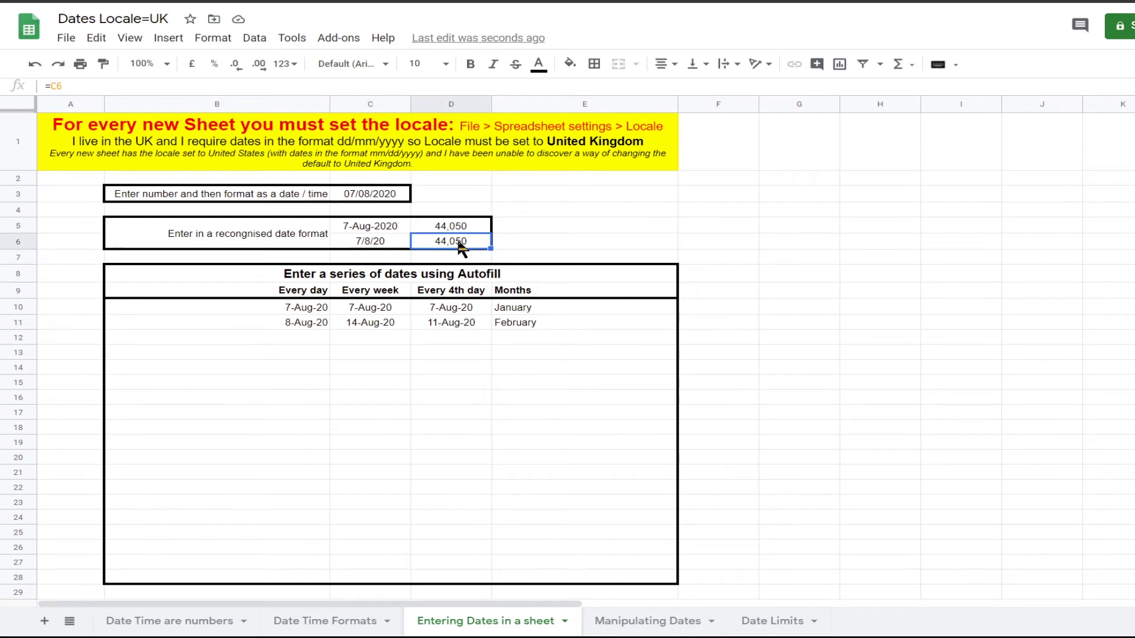
left_click(369, 248)
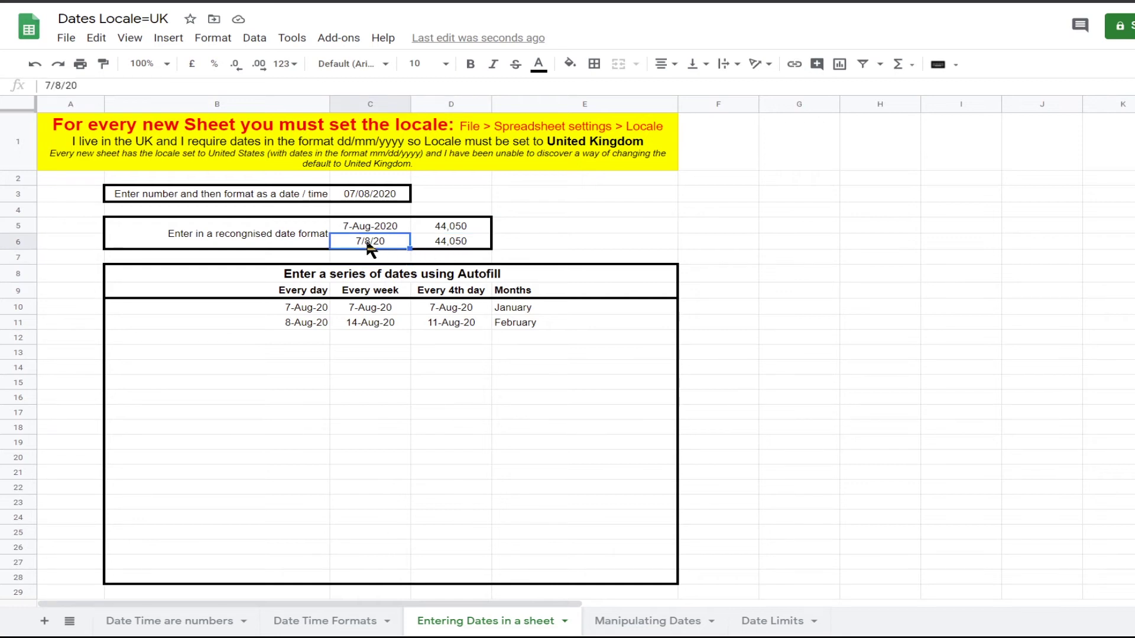
left_click(470, 248)
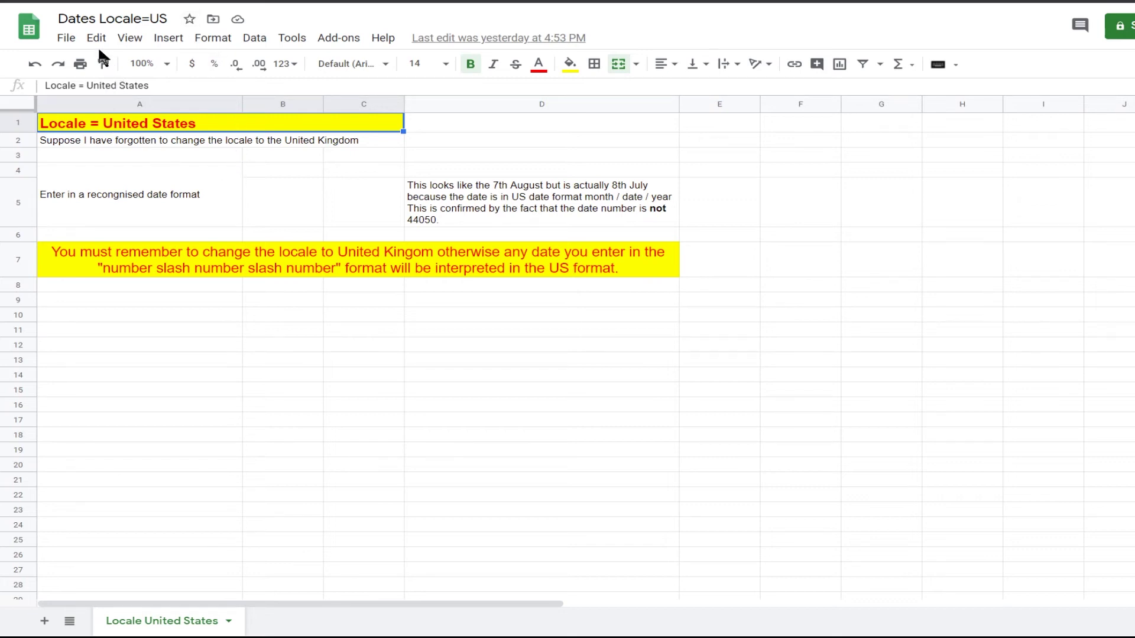
Switch to the Dates Locale=US spreadsheet and check its locale in the spreadsheet settings without changing anything
left_click(65, 41)
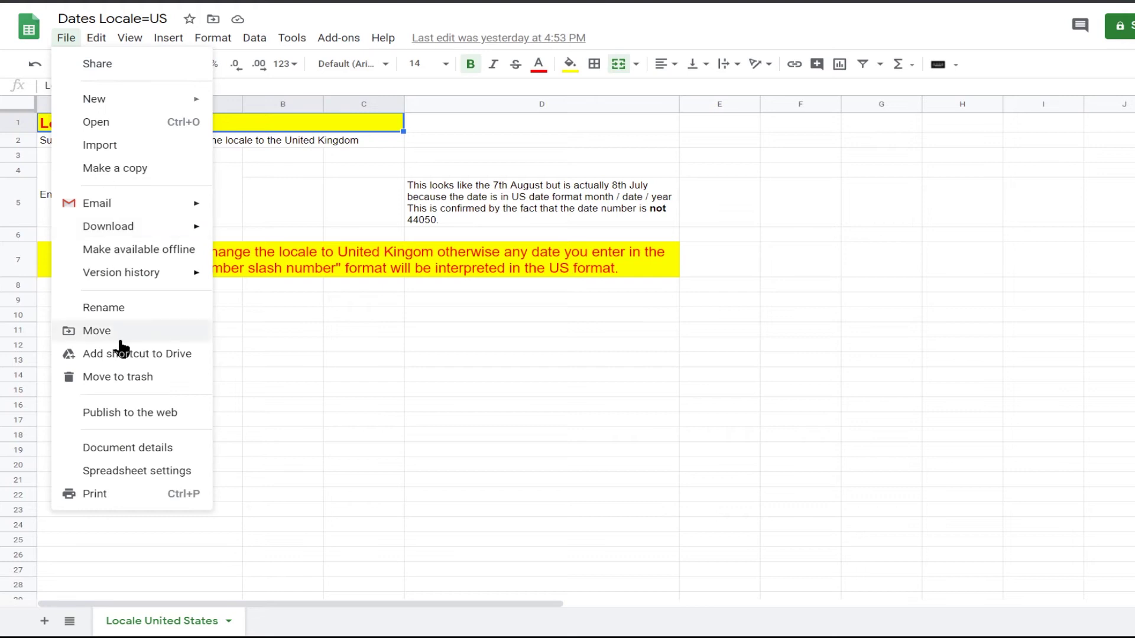
left_click(134, 470)
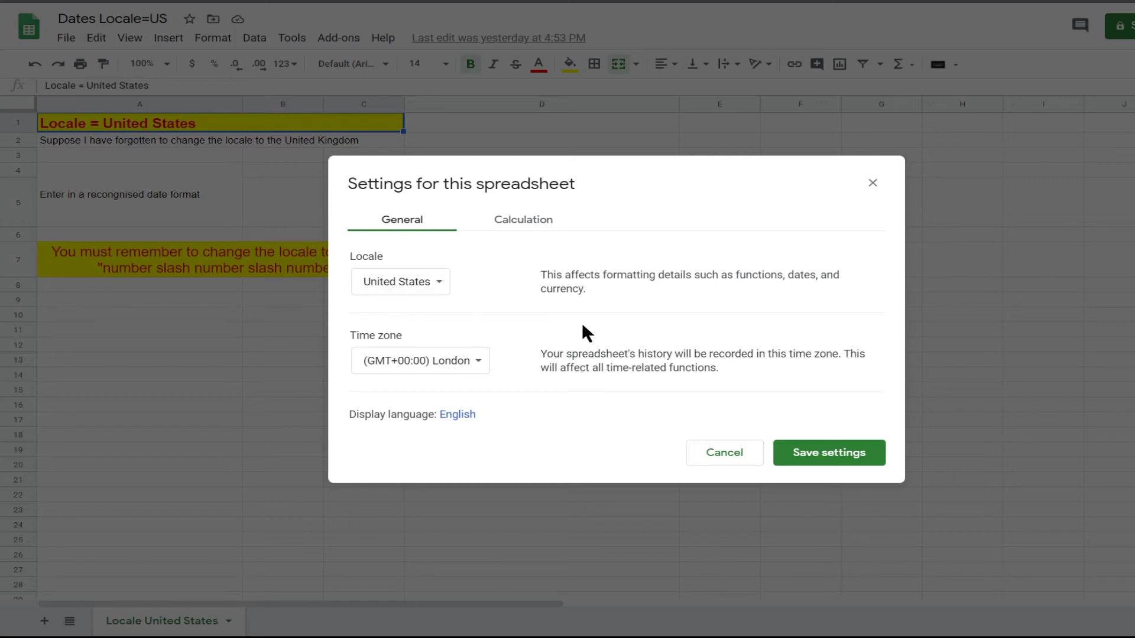
left_click(722, 460)
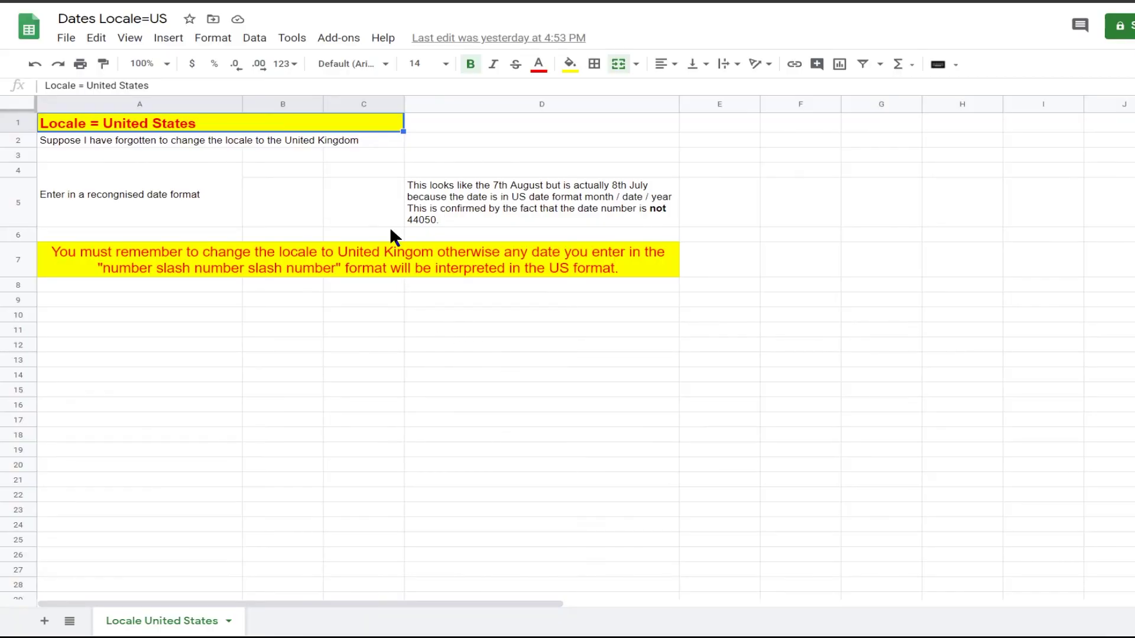
Enter the date 7-Aug-2020 in cell B4 and check its date number in C4
left_click(266, 170)
type("7-au")
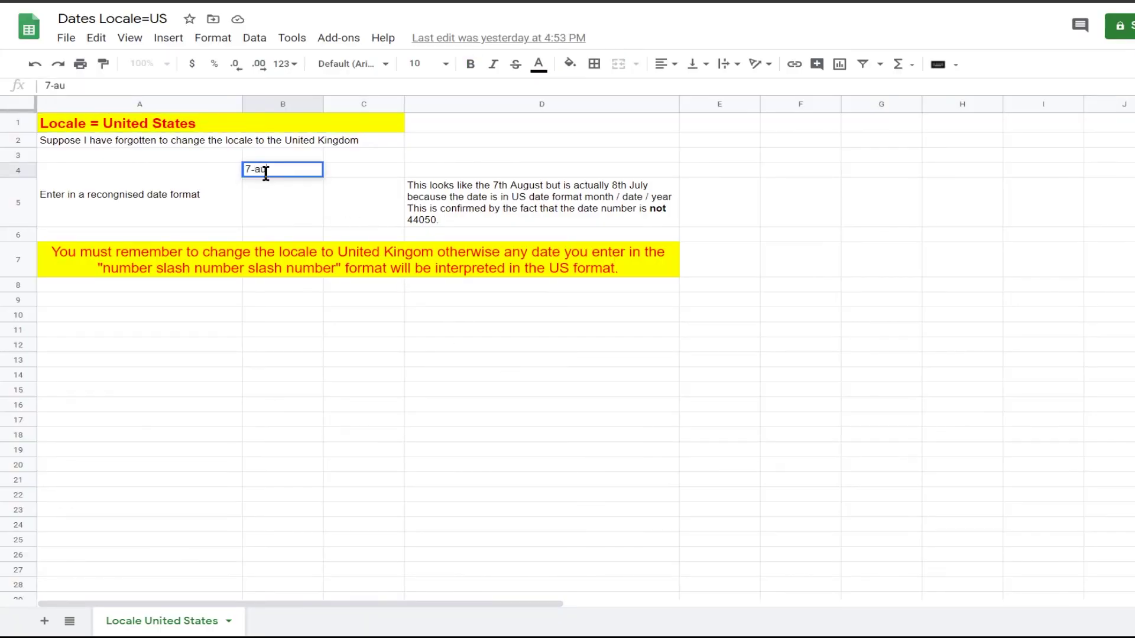
type("g-2020")
key("Return")
left_click(299, 173)
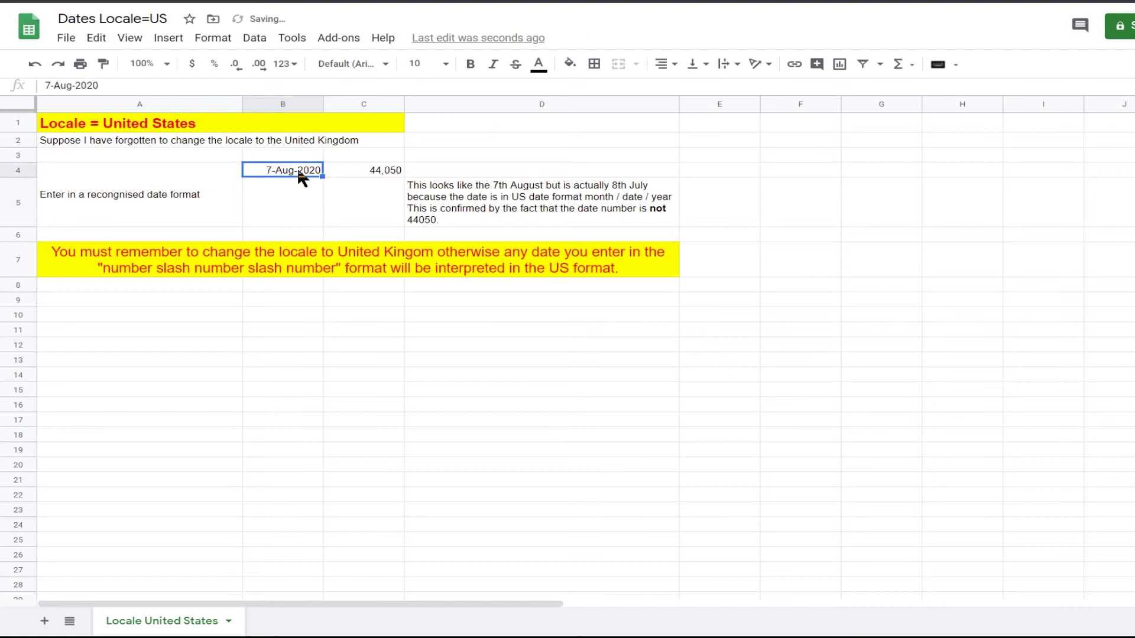
left_click(376, 170)
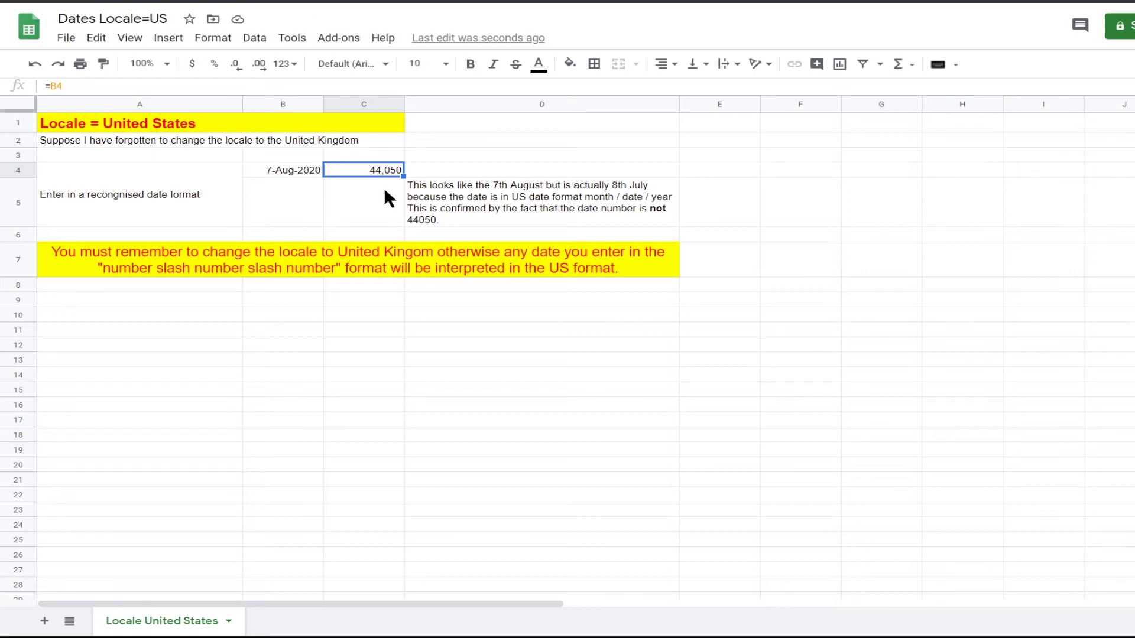
Enter the date 7/8/20 in cell B5 and check its date number in C5
left_click(283, 211)
type("7/8")
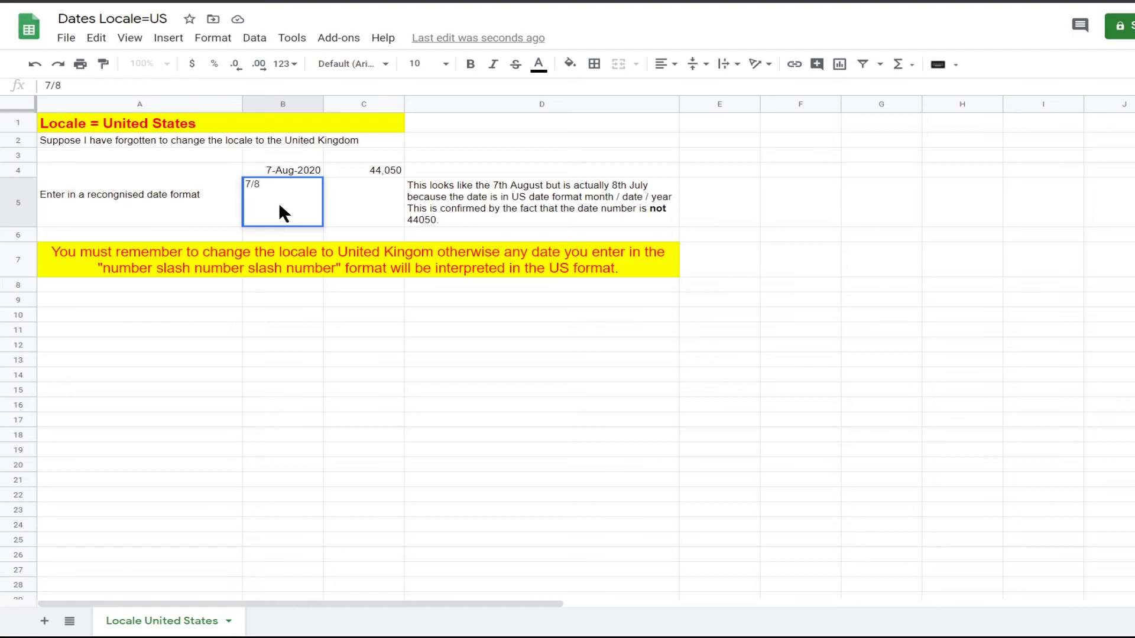
type("20")
key("Return")
left_click(279, 203)
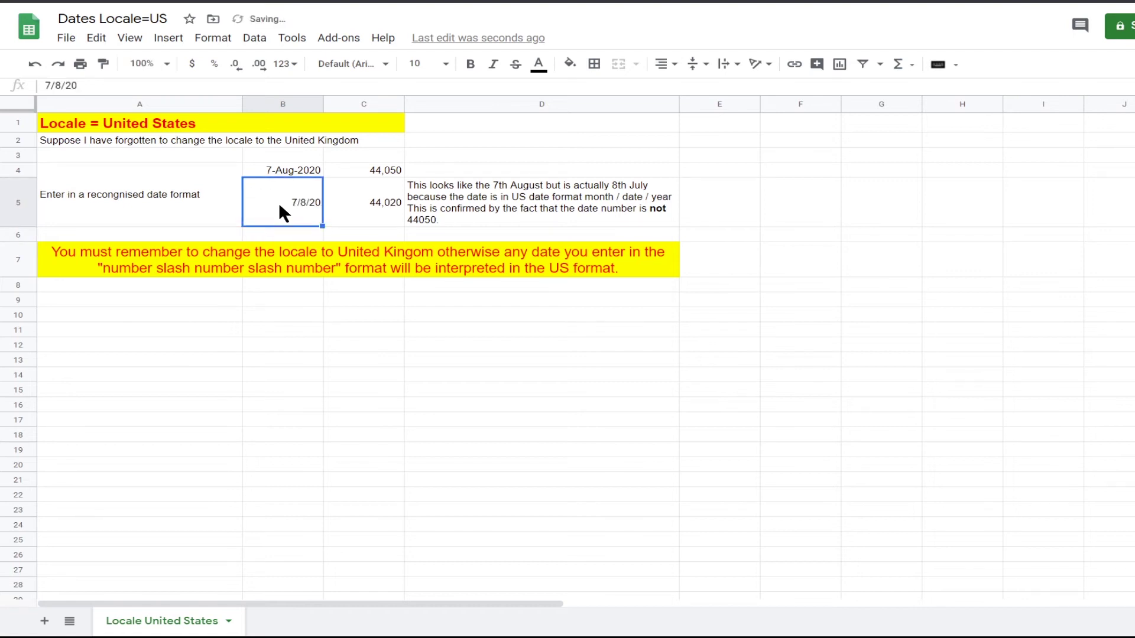
left_click(378, 214)
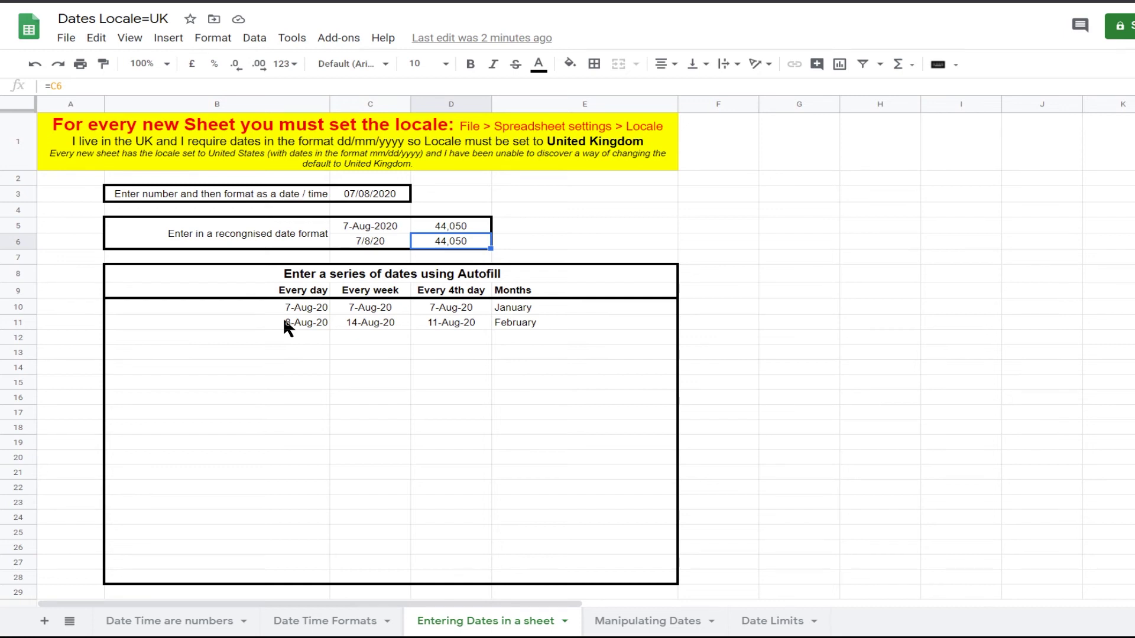
In the Dates Locale=UK spreadsheet, autofill the Every day series from B10:B11 down to row 28
left_click(302, 312)
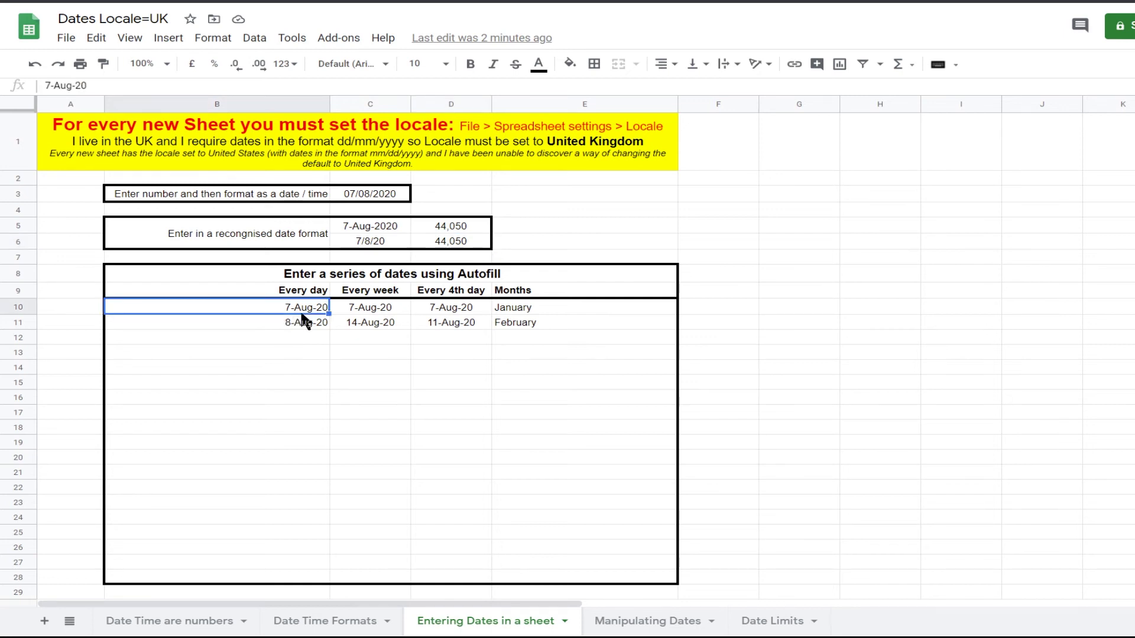
left_click_drag(301, 314, 302, 316)
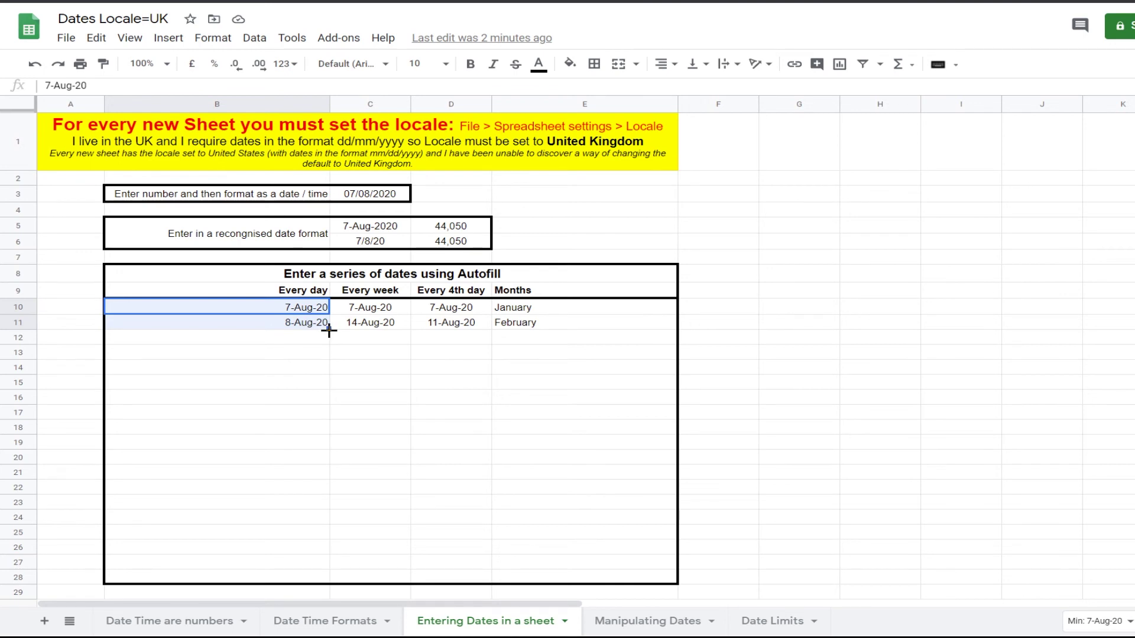
left_click_drag(329, 330, 296, 572)
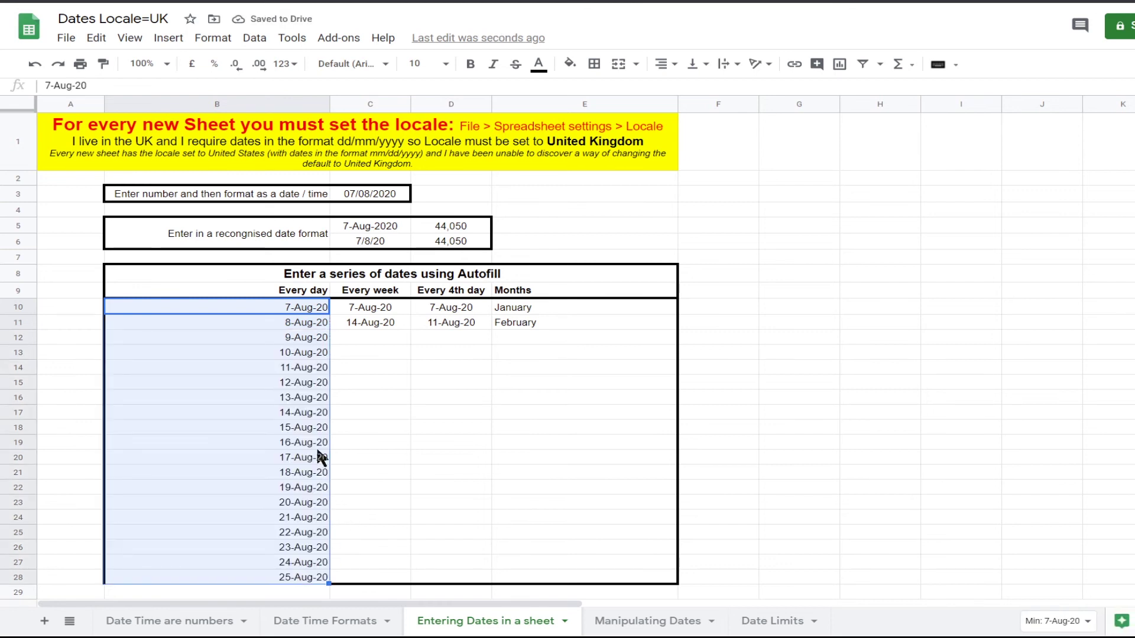
left_click(305, 325)
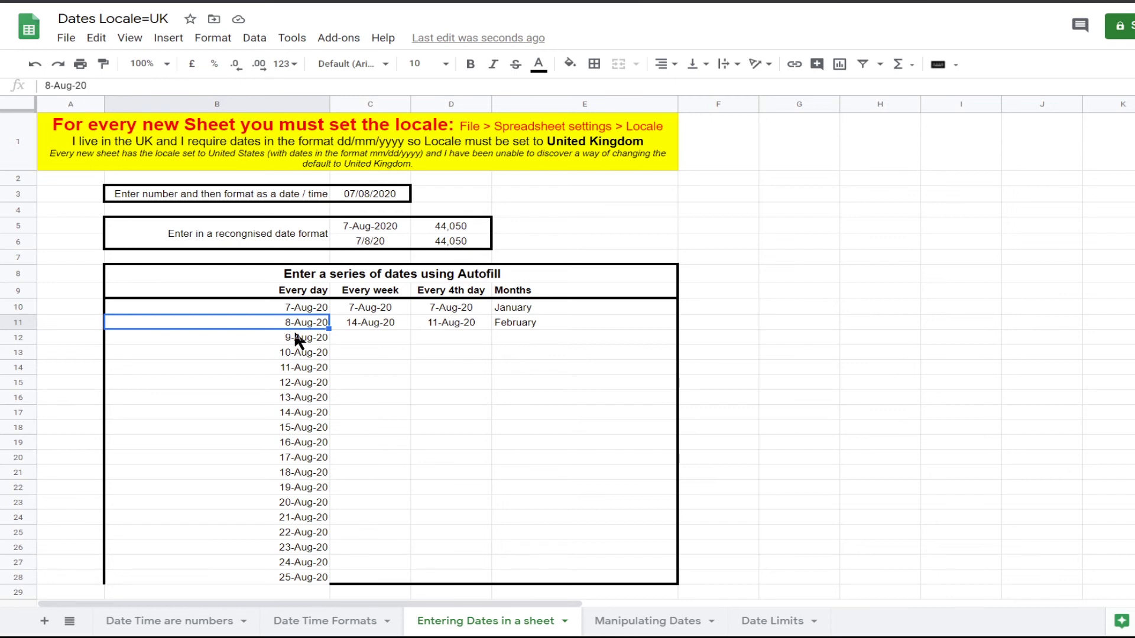
Autofill the Every week, Every 4th day and Months series from their first two entries down to row 28
left_click_drag(389, 303, 392, 582)
left_click_drag(451, 313, 464, 581)
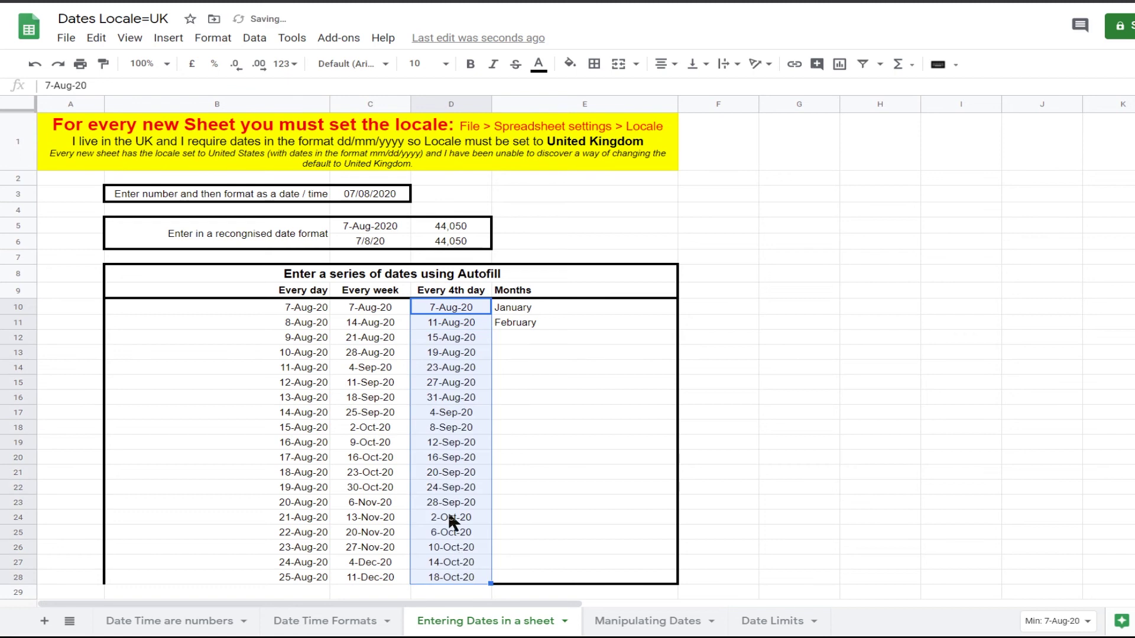
left_click(455, 445)
left_click_drag(527, 314, 529, 322)
left_click_drag(678, 328, 678, 579)
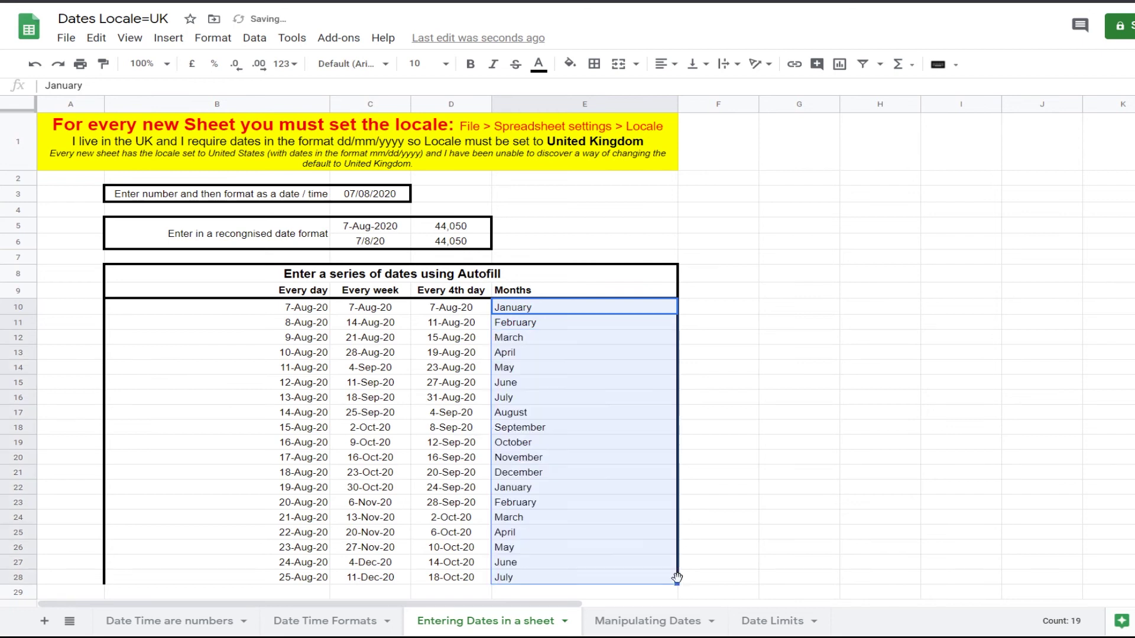
Replace the first two Months entries with Jan and Feb, and autofill the abbreviated month names down to row 28
left_click(515, 312)
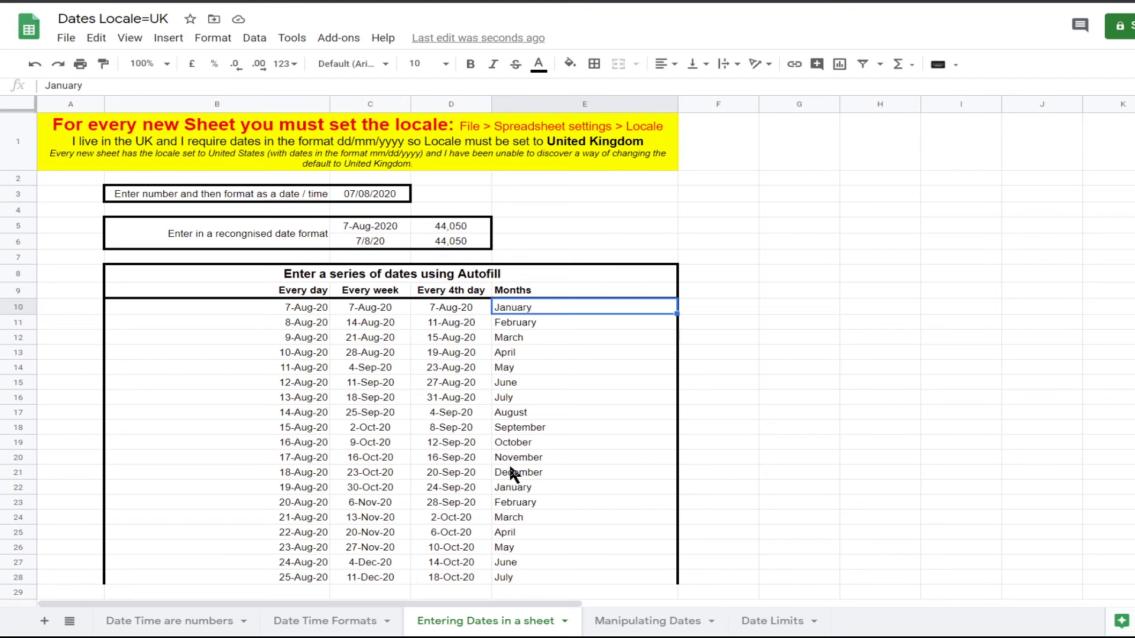
type("Jan")
key("Return")
type("Feb")
key("Return")
left_click_drag(538, 304, 539, 318)
left_click_drag(677, 329, 665, 576)
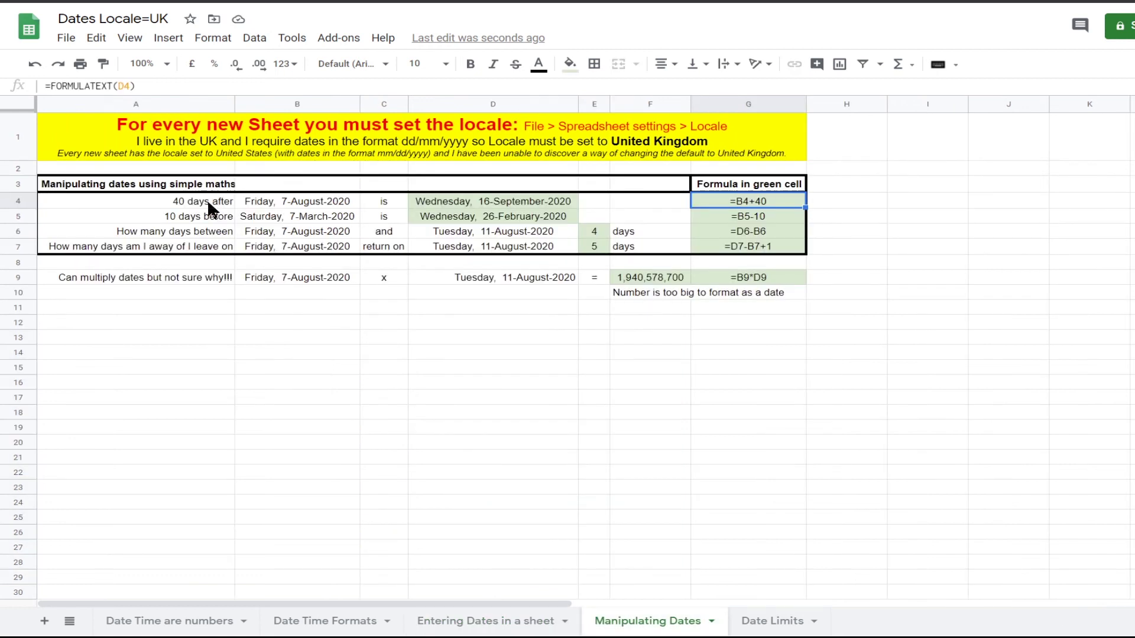
Examine the formulas in rows 4 and 5 that add 40 days to a date and subtract 10 days from one
left_click(208, 207)
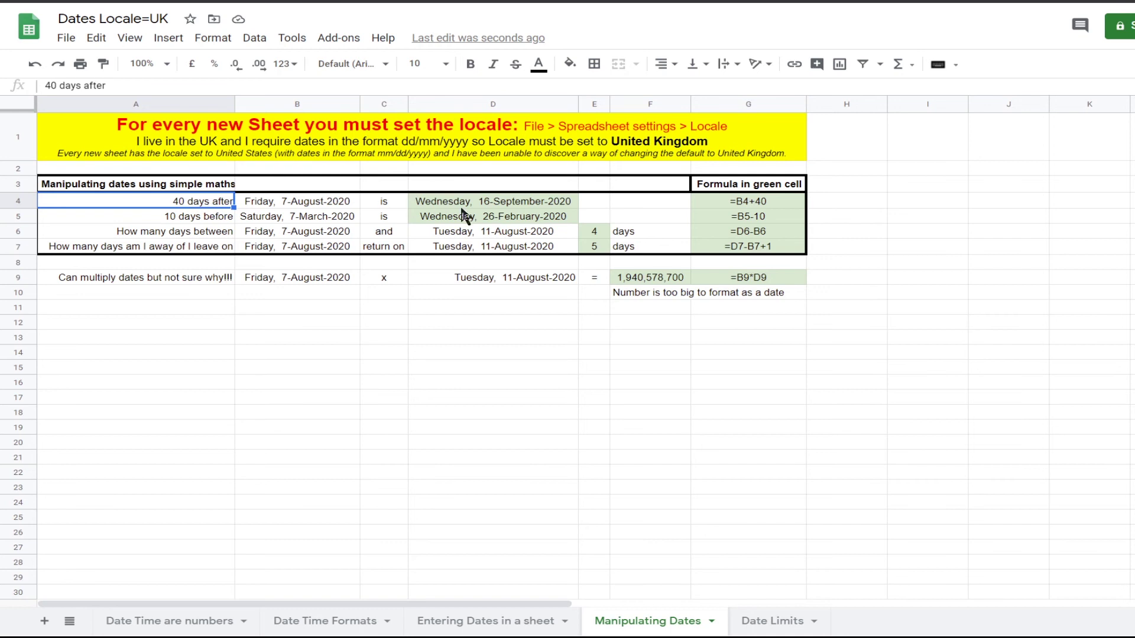
left_click(503, 203)
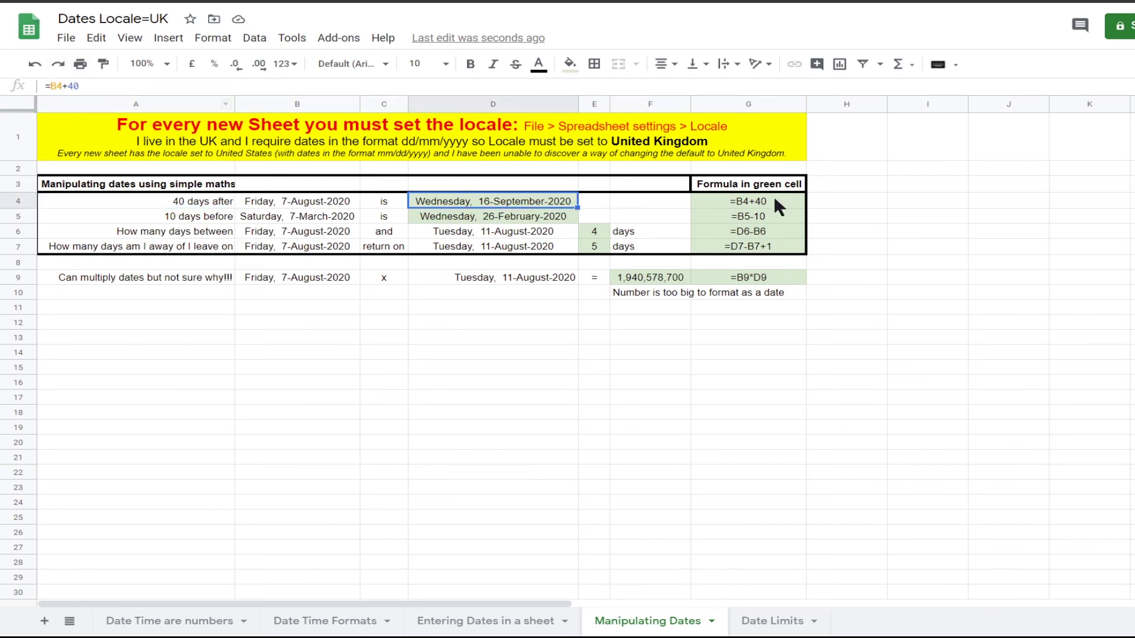
left_click(753, 204)
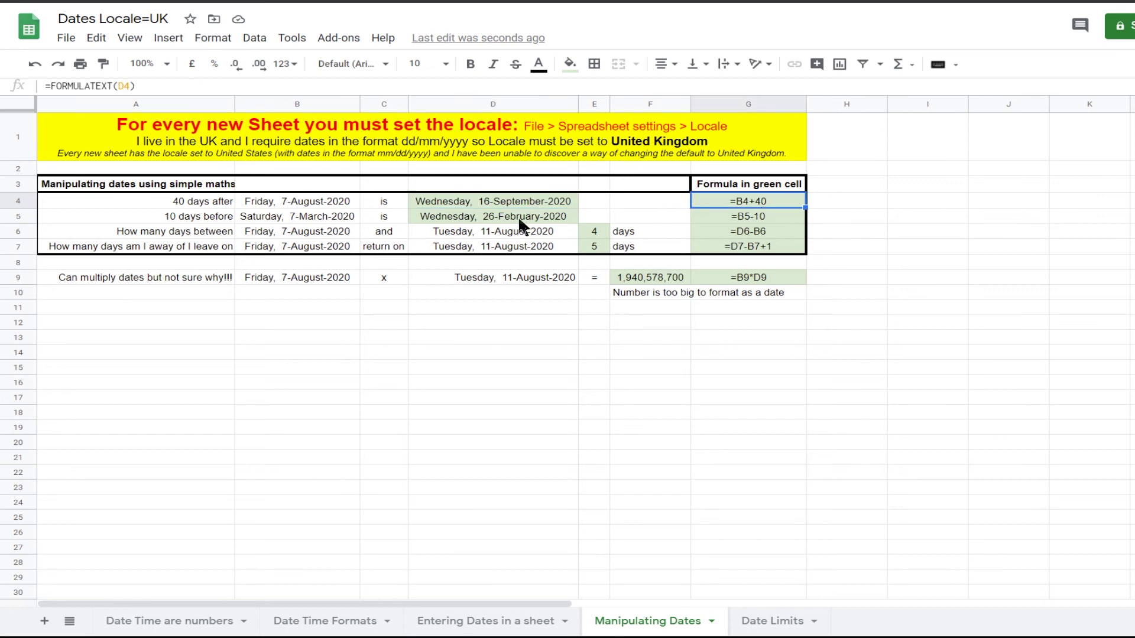
left_click(191, 222)
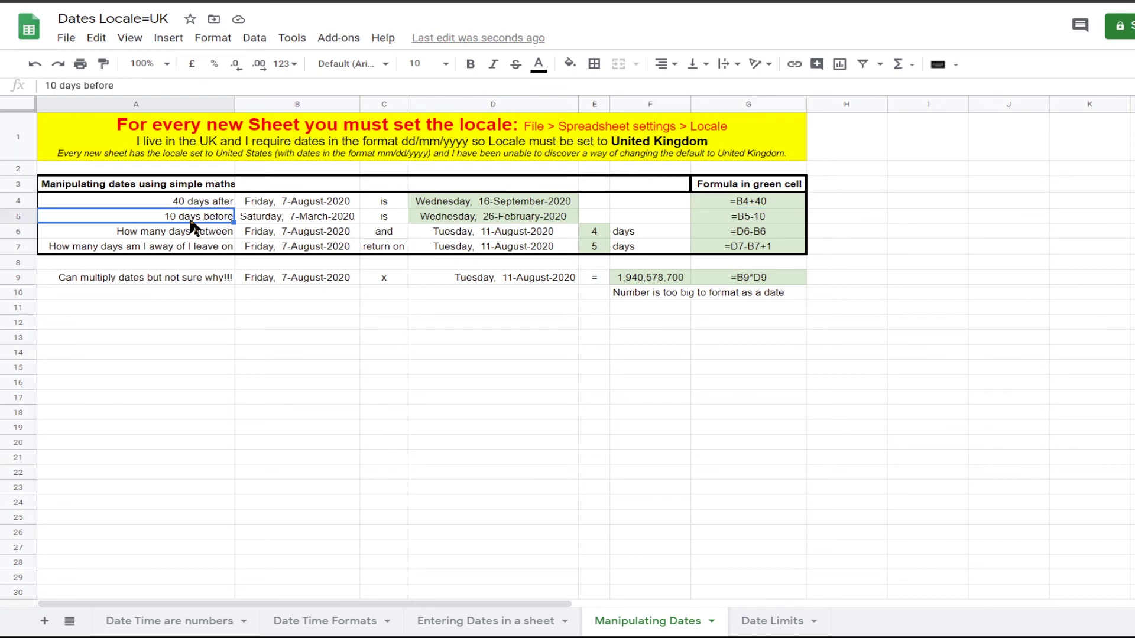
left_click(287, 216)
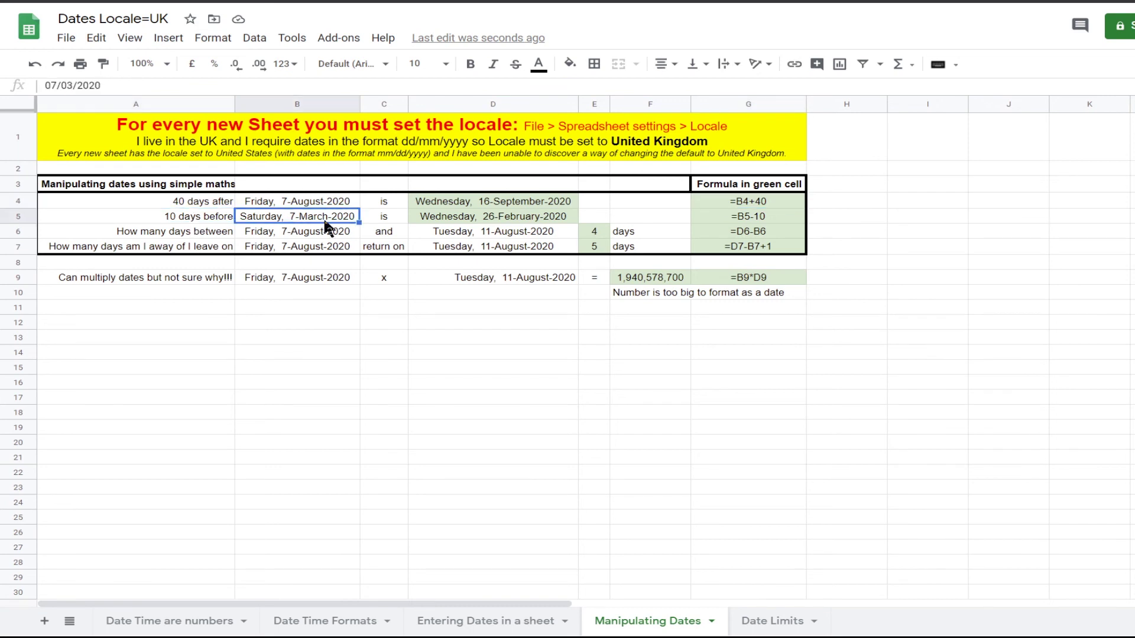
left_click(496, 222)
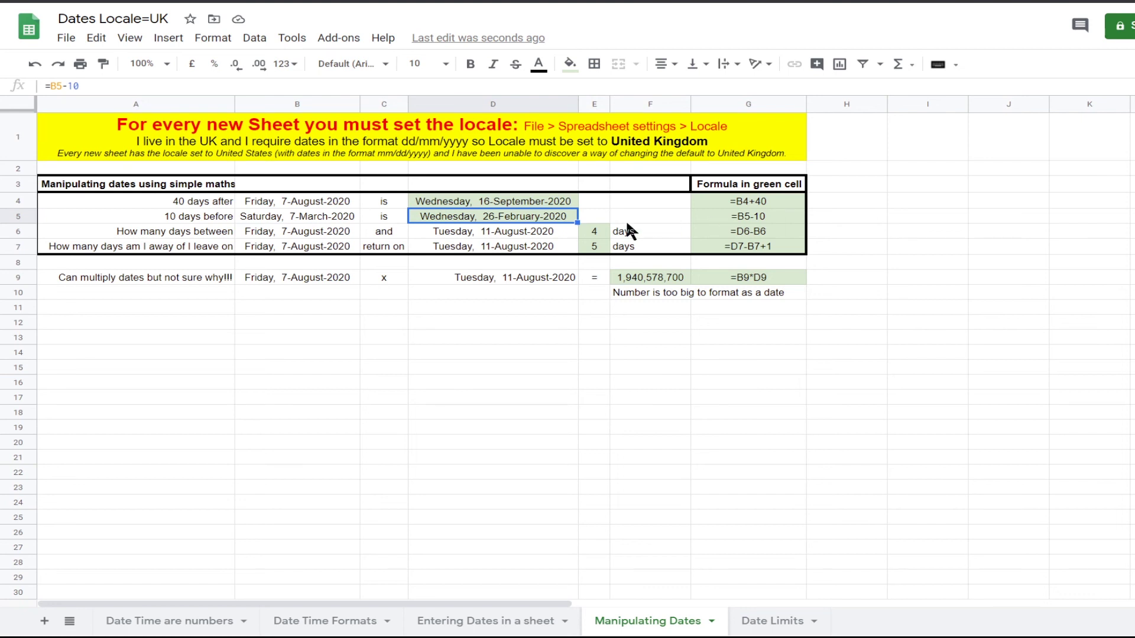
Examine the formulas in E6 and E7 that count the days between two dates and the days away including both ends
left_click(228, 231)
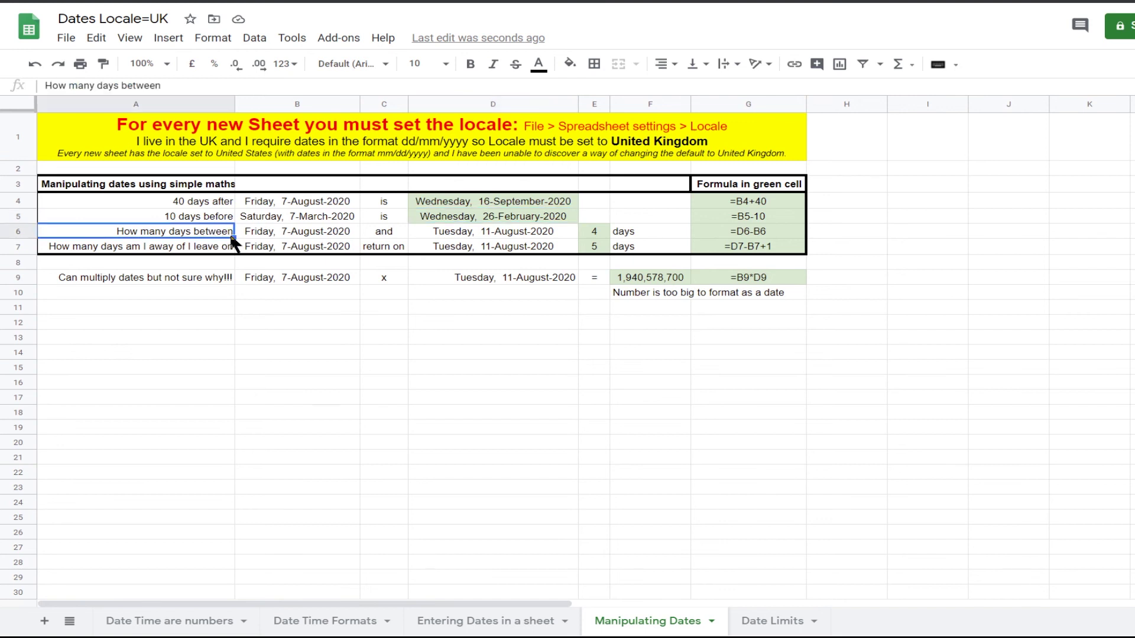
left_click(281, 236)
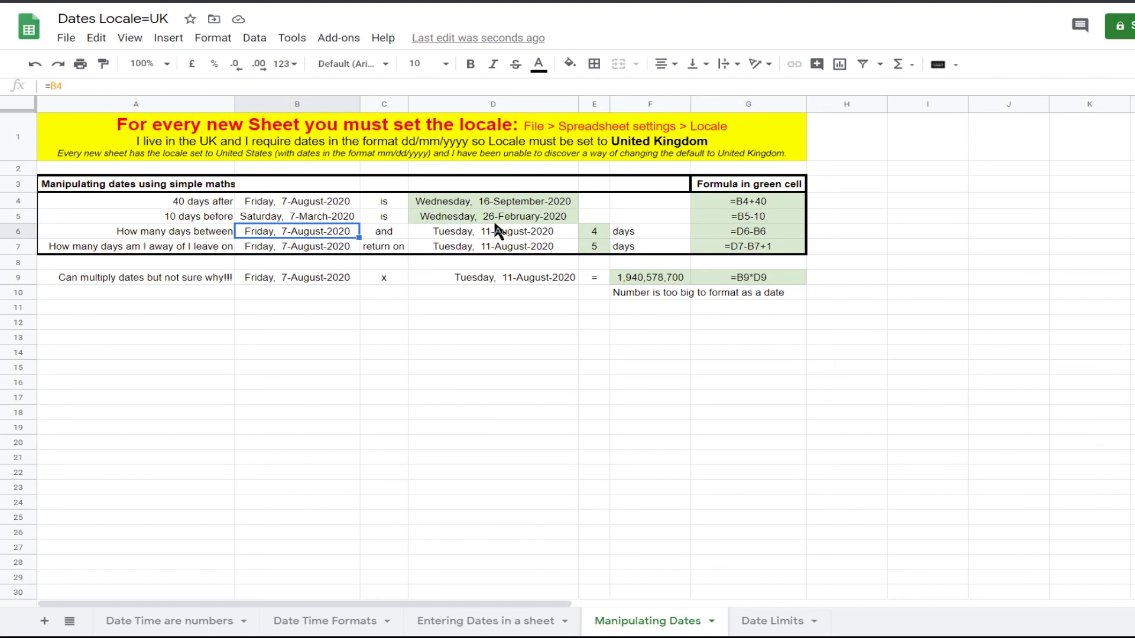
left_click(443, 231)
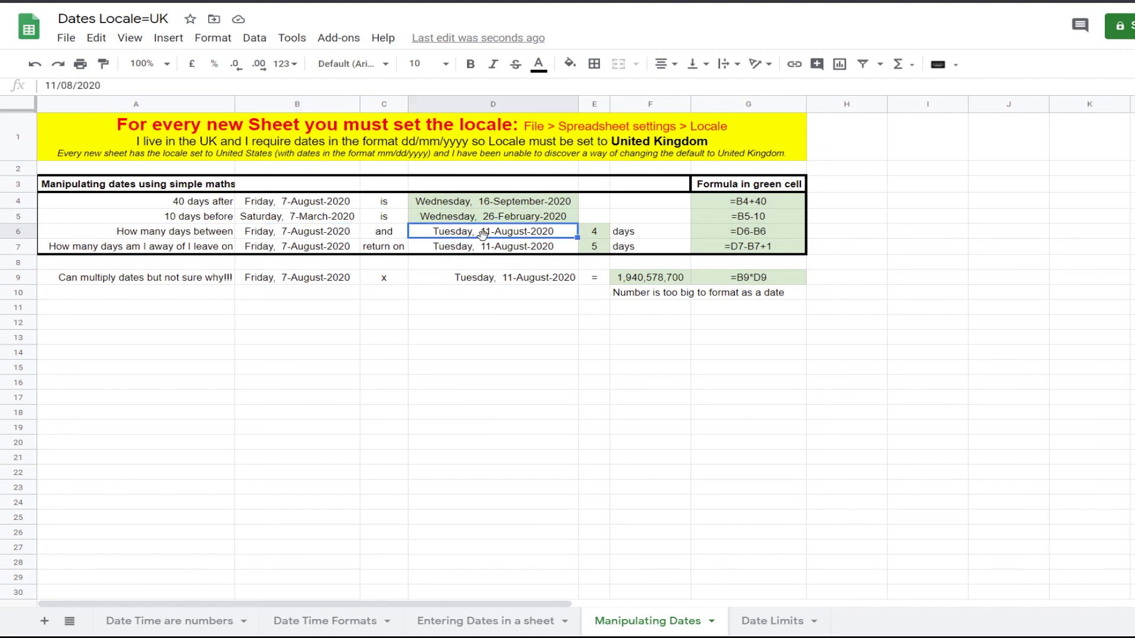
left_click(596, 236)
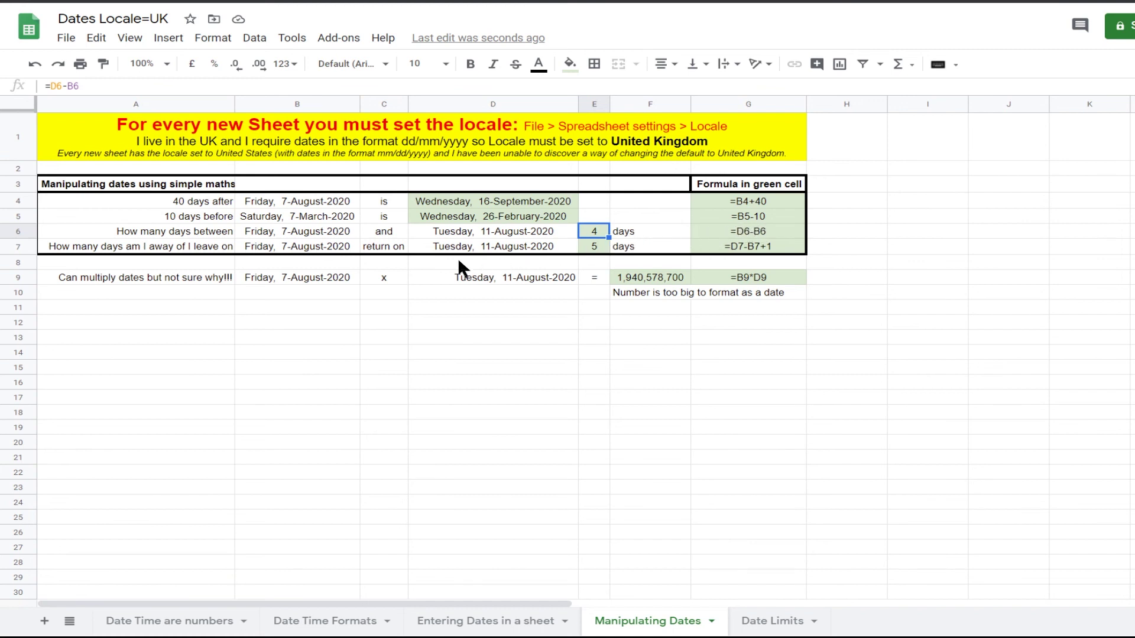
left_click(217, 250)
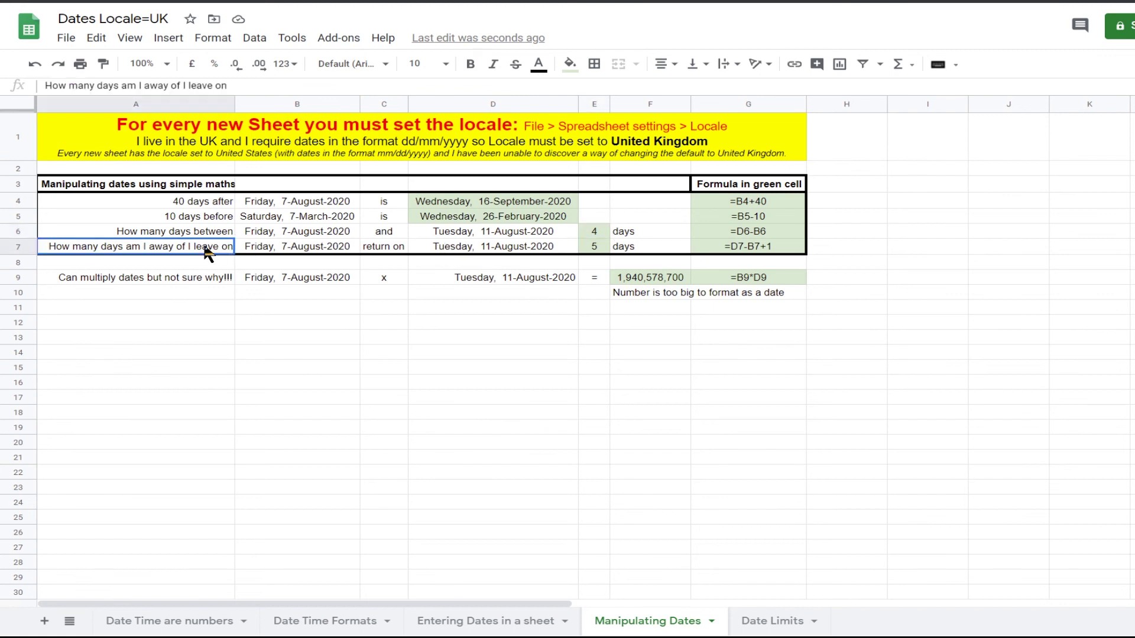
left_click(319, 250)
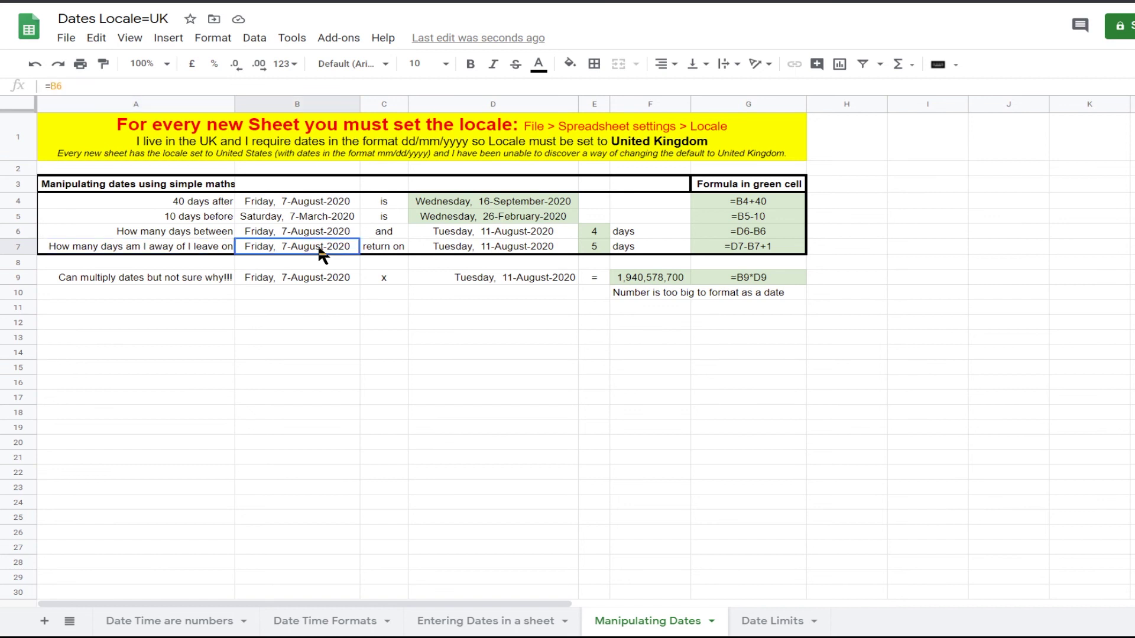
left_click(465, 248)
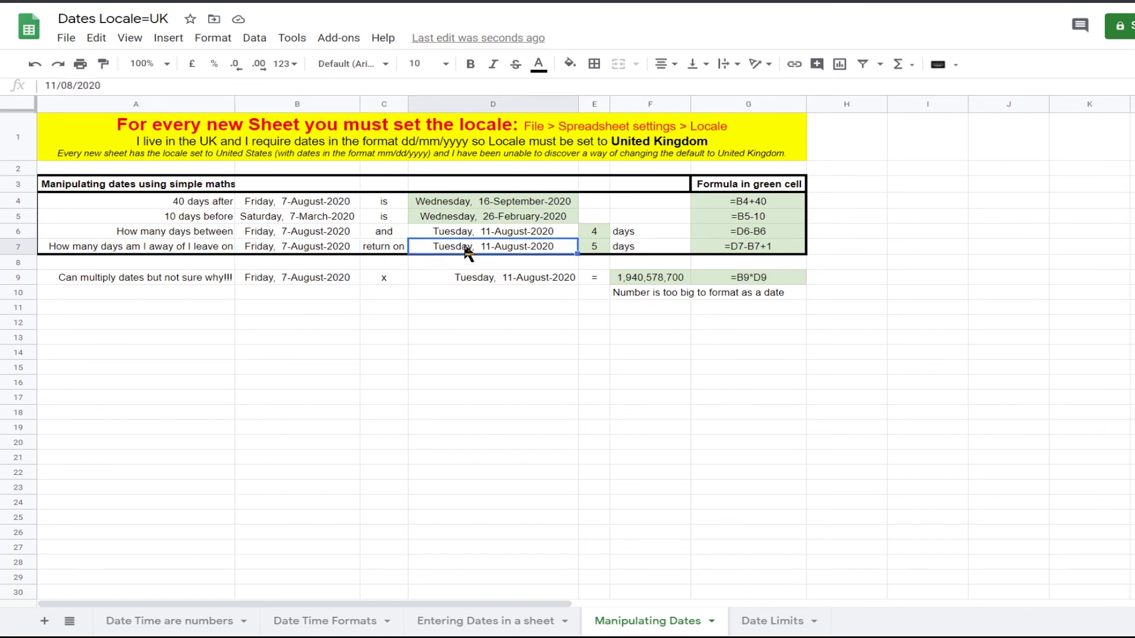
left_click(601, 250)
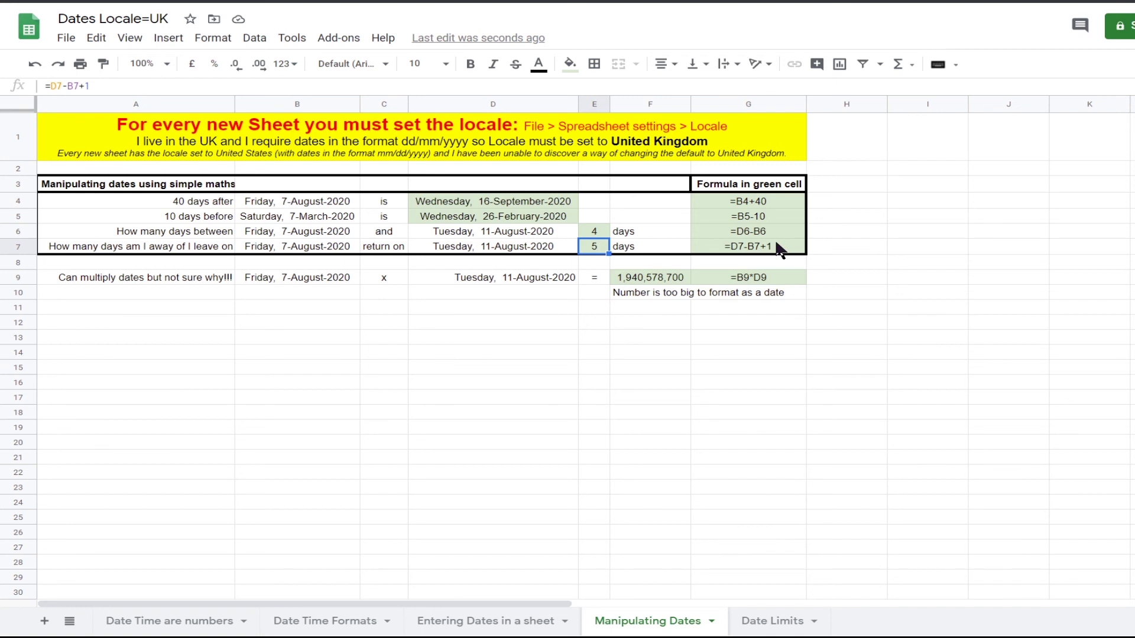
Examine the row 9 example that multiplies two dates, including its formula and the note beneath the product
left_click(309, 281)
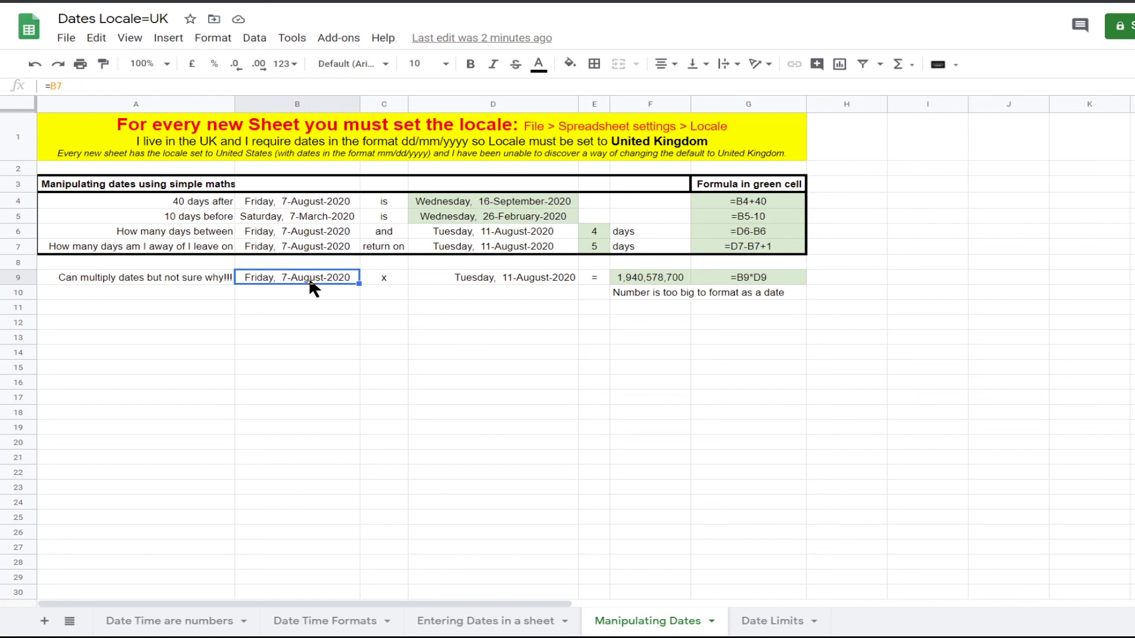
left_click(383, 278)
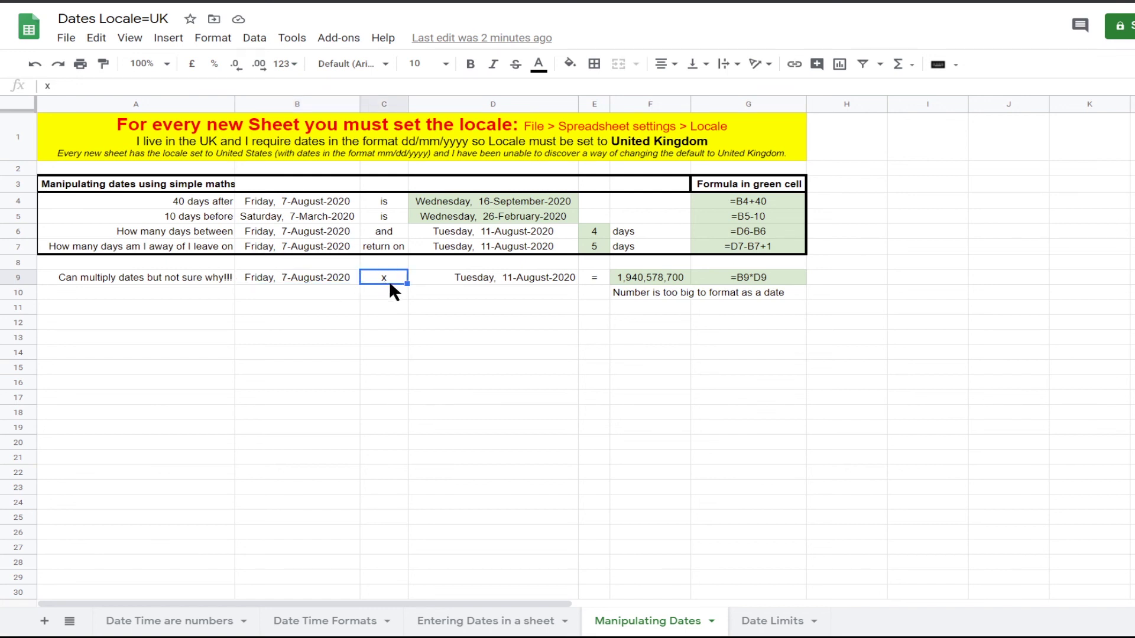
left_click(515, 276)
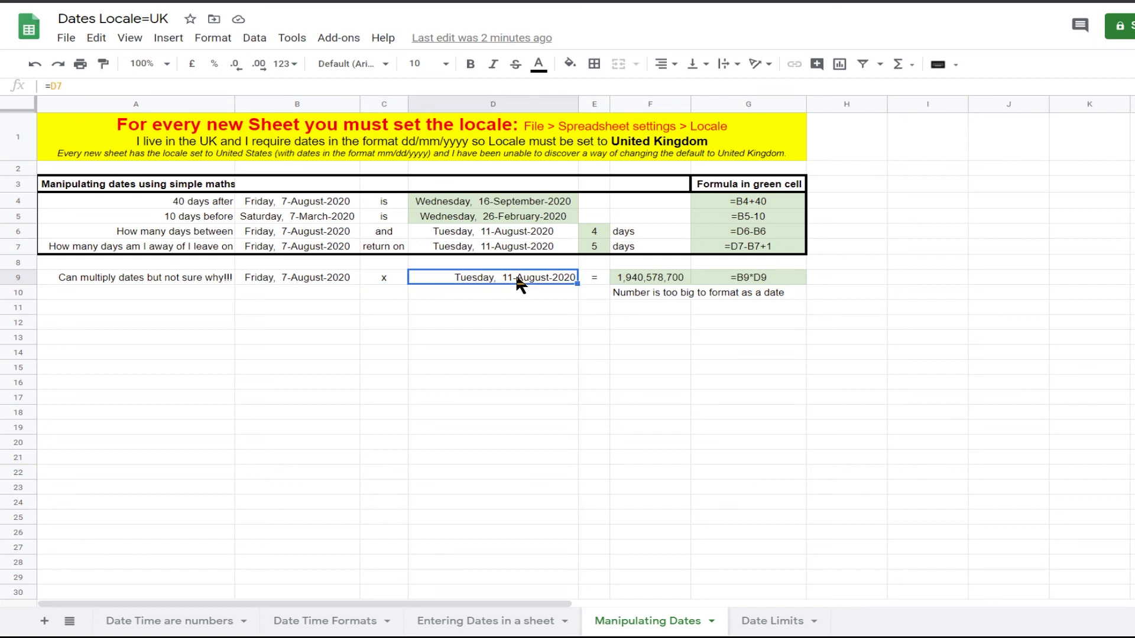
left_click(646, 277)
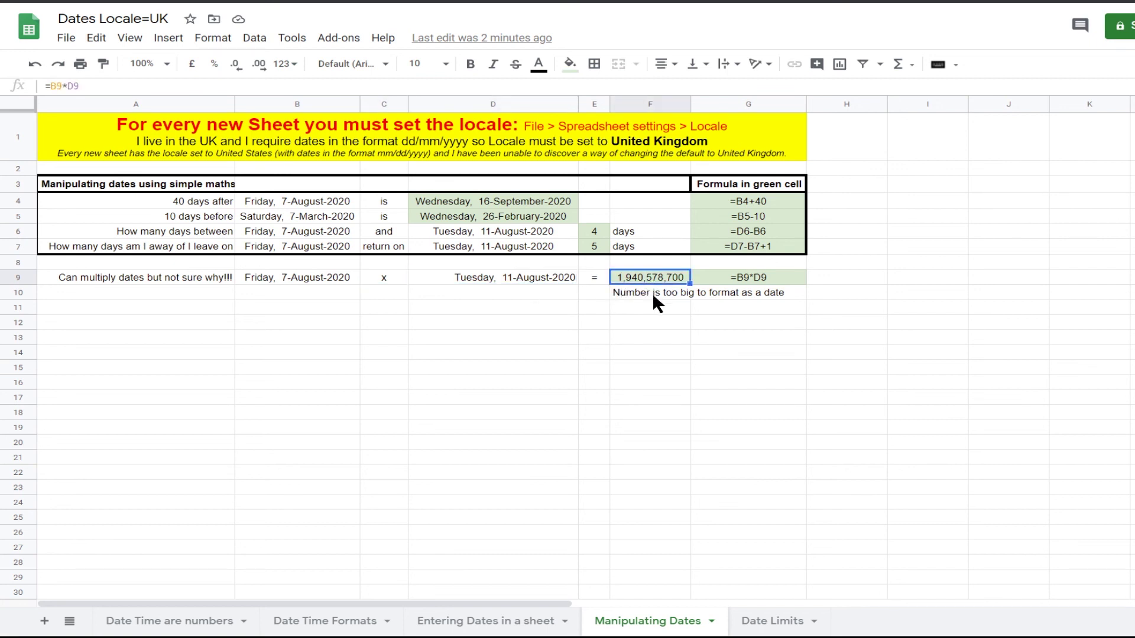
left_click(757, 282)
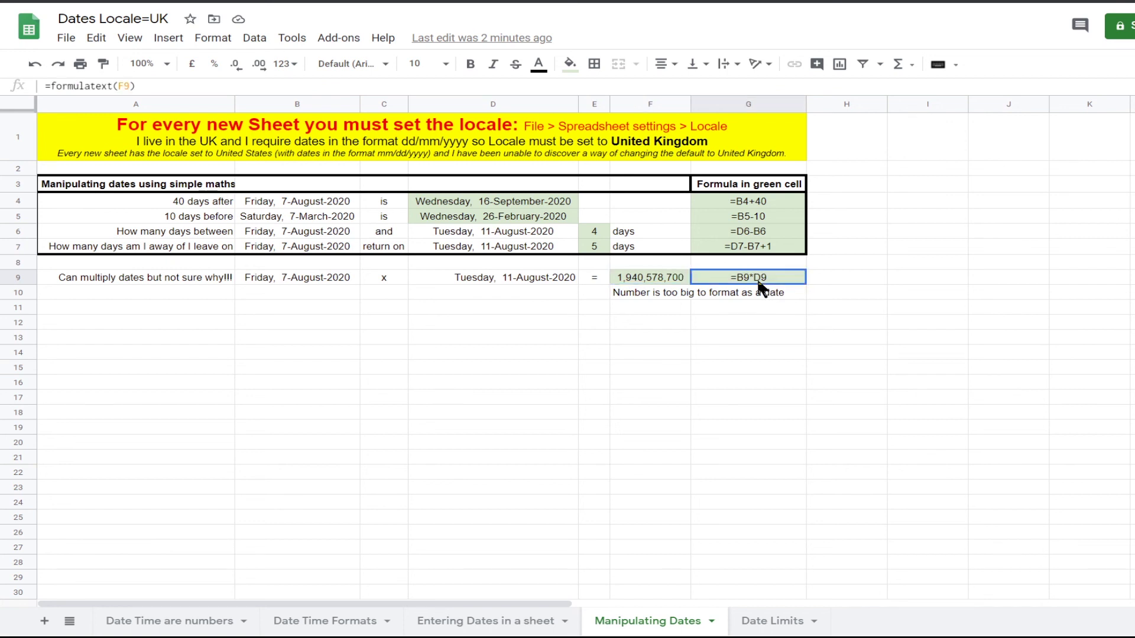
left_click(650, 291)
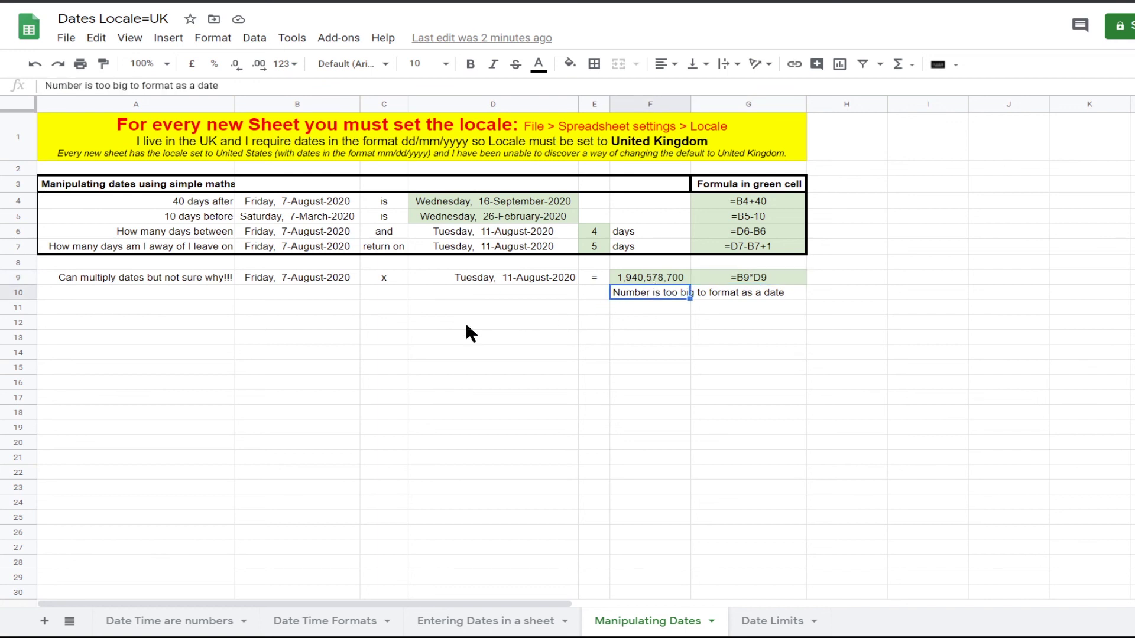
On the Date Limits sheet, review the furthest future, zero-number, year-zero and oldest dates in B5:B8
left_click(773, 621)
left_click(320, 225)
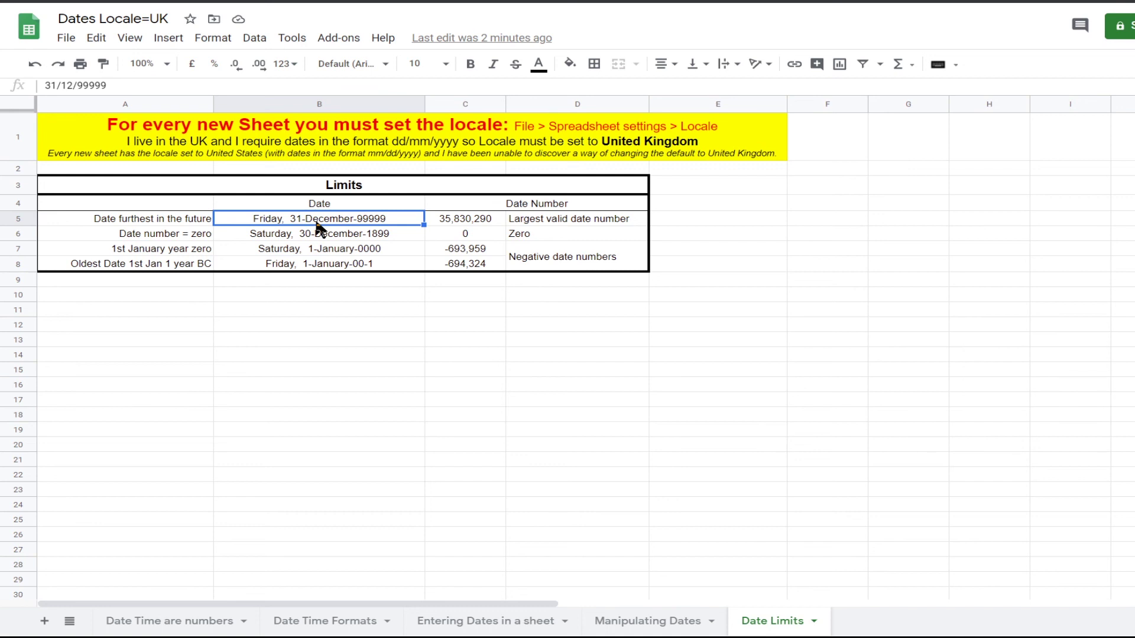
left_click(385, 236)
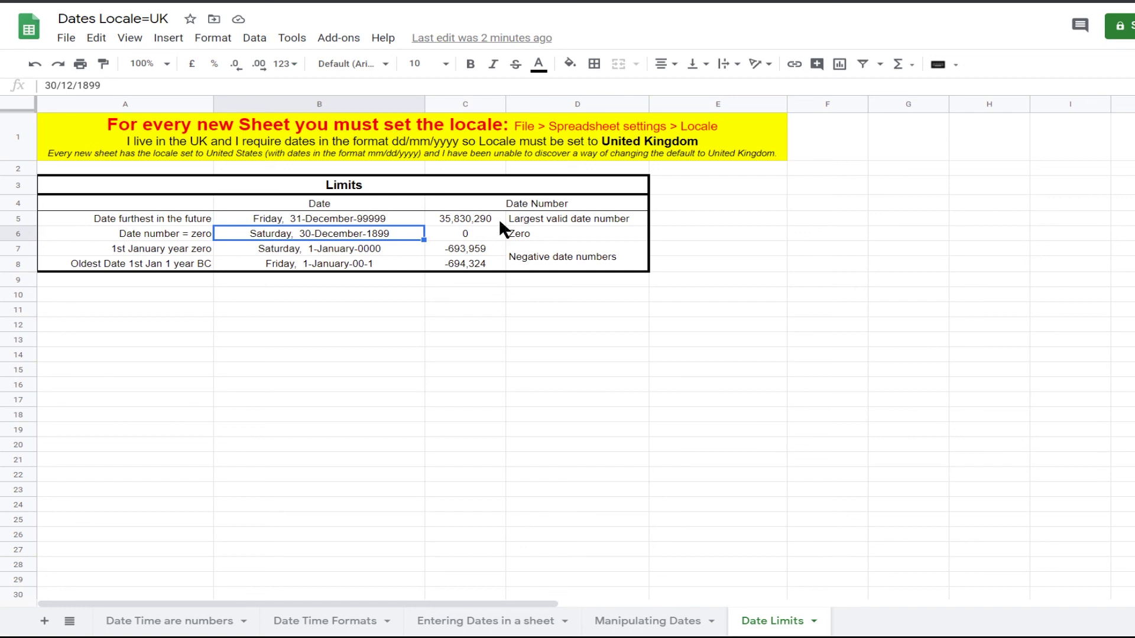
left_click(373, 247)
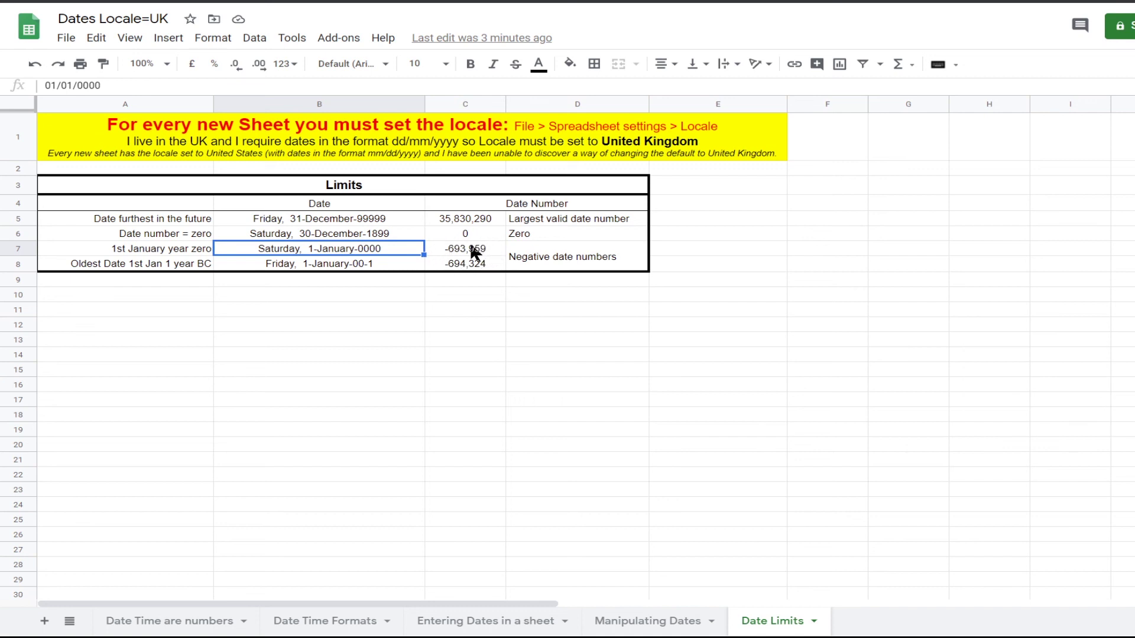
left_click(392, 271)
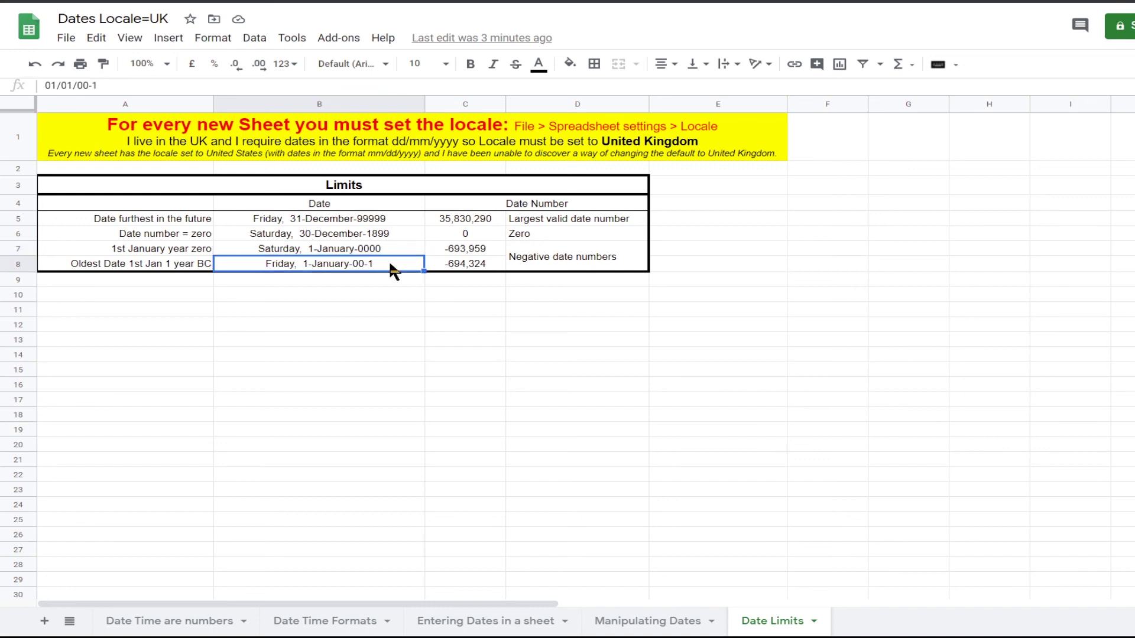